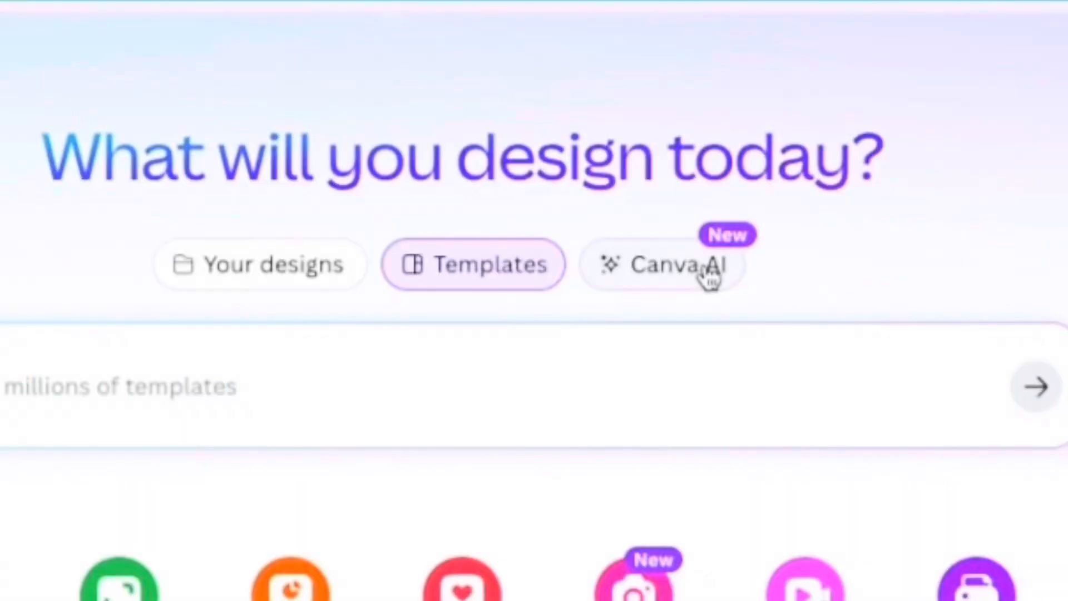
Write a Canva AI prompt for a fun, interactive flashcard quiz game, including the peekaboo answers, question interaction, quiz setup and learner details.
click(709, 276)
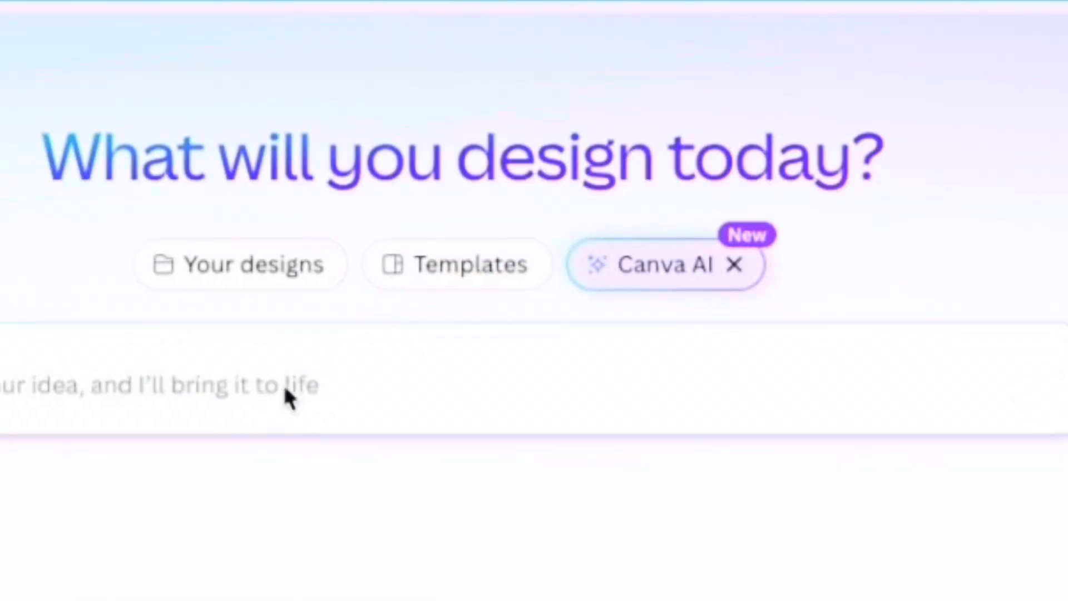
click(63, 376)
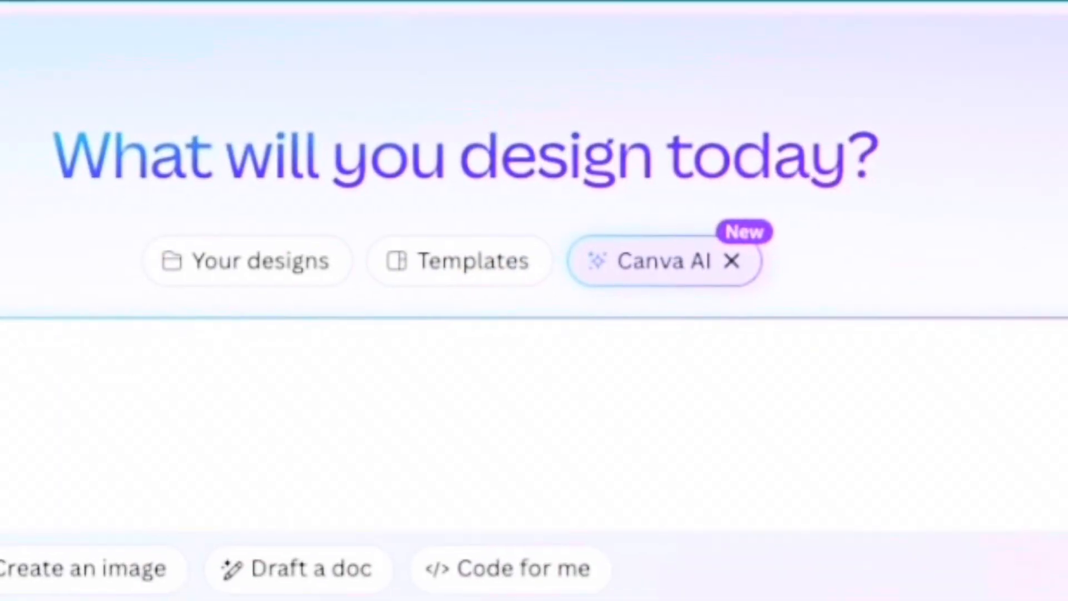
text(Hi, I wa)
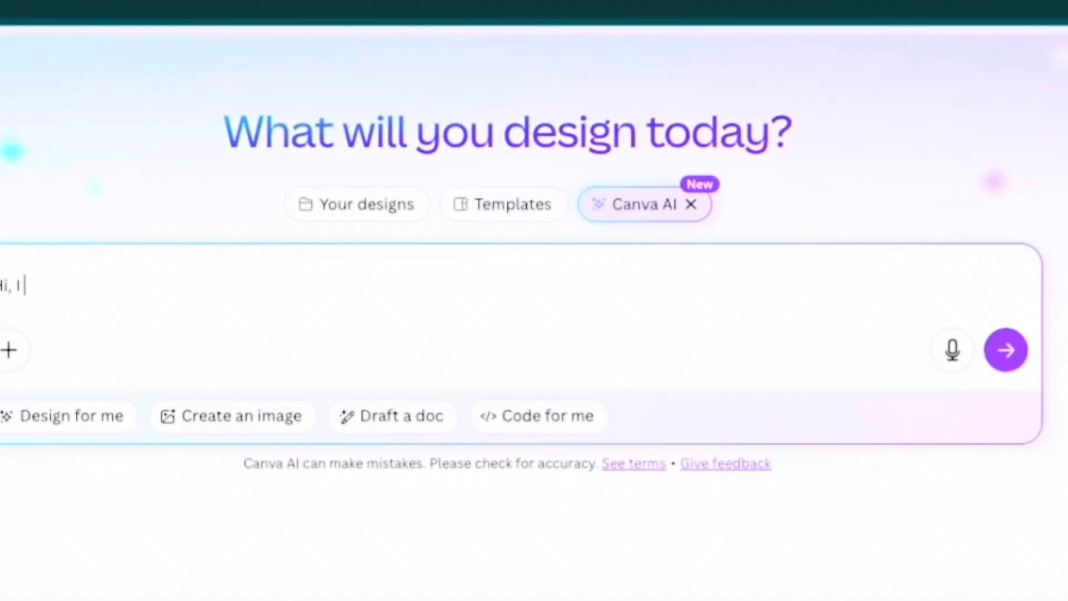
text(nt to)
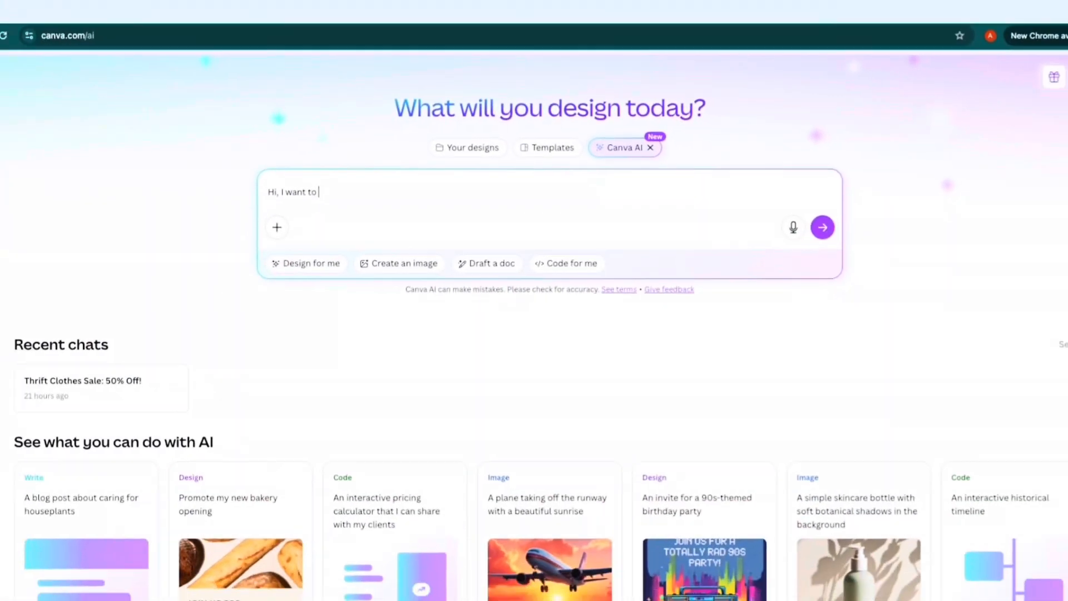
text( creat)
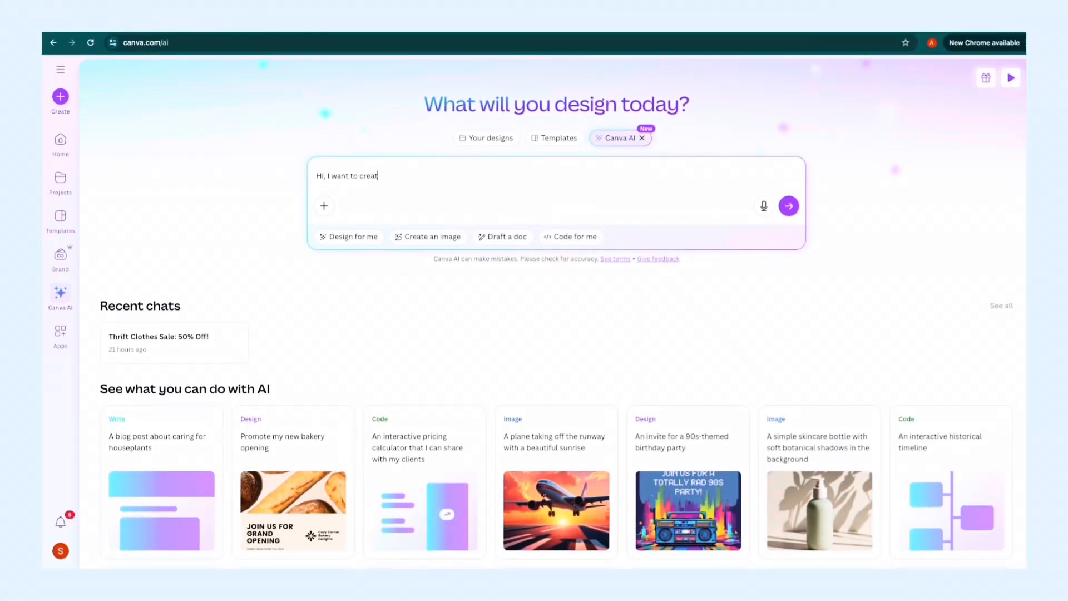
text(e a fun, interactive game)
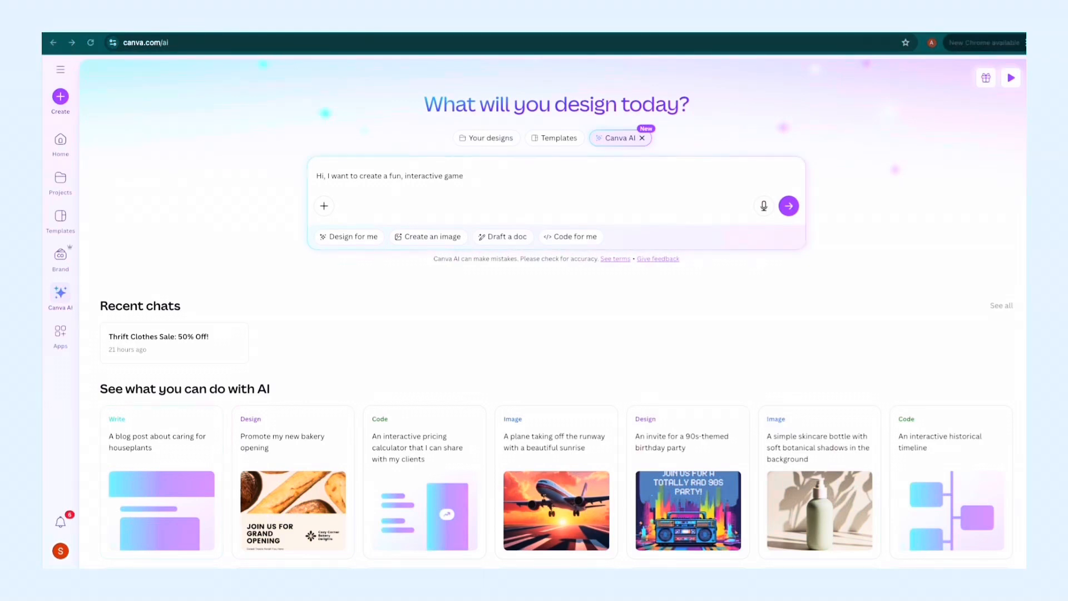
key(ctrl+v)
Check the prompt's question interaction, quiz setup and learner details, and submit it to generate the game.
scroll(485, 213, down, 5)
scroll(484, 213, up, 10)
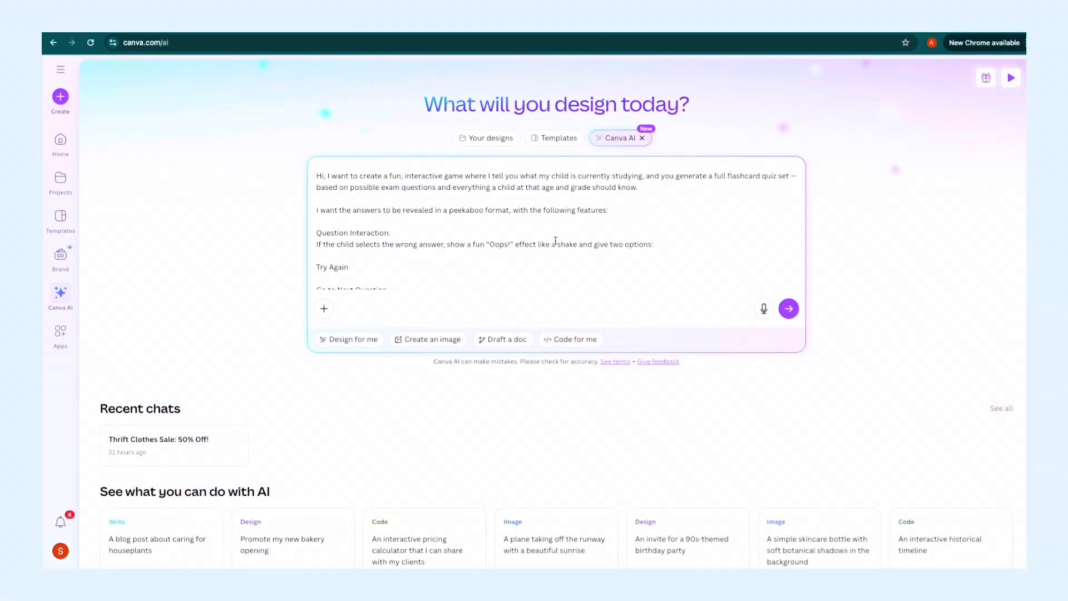
scroll(555, 240, down, 1)
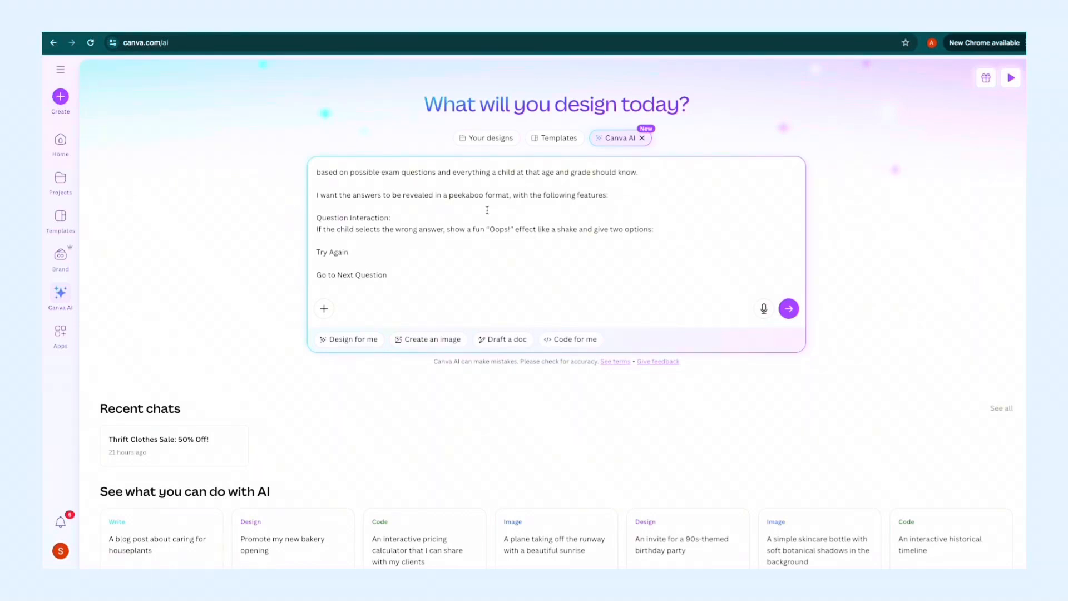
scroll(477, 210, down, 2)
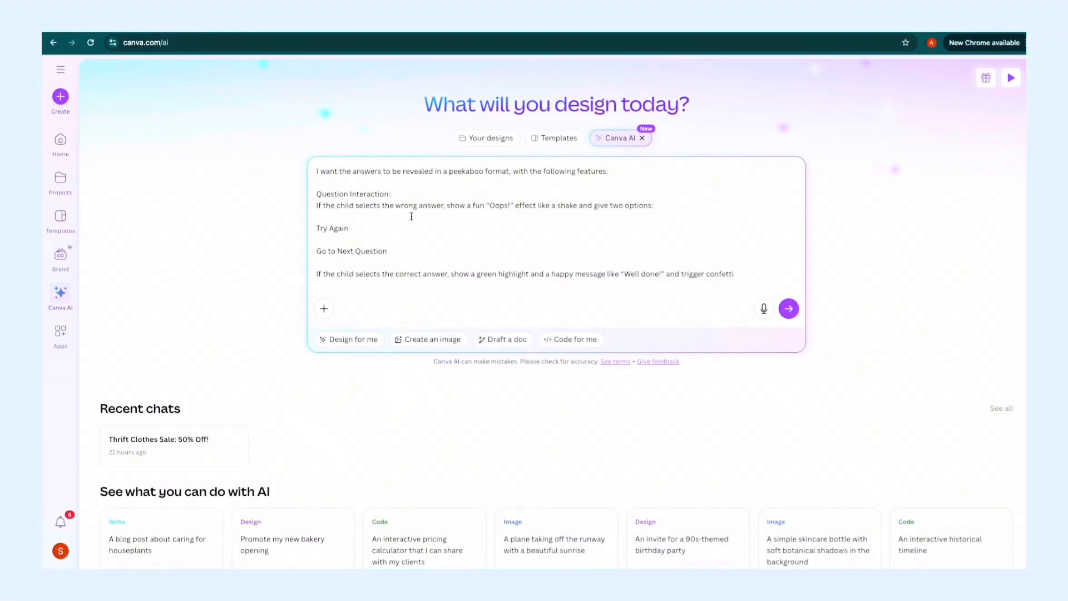
scroll(412, 217, down, 2)
scroll(411, 216, down, 2)
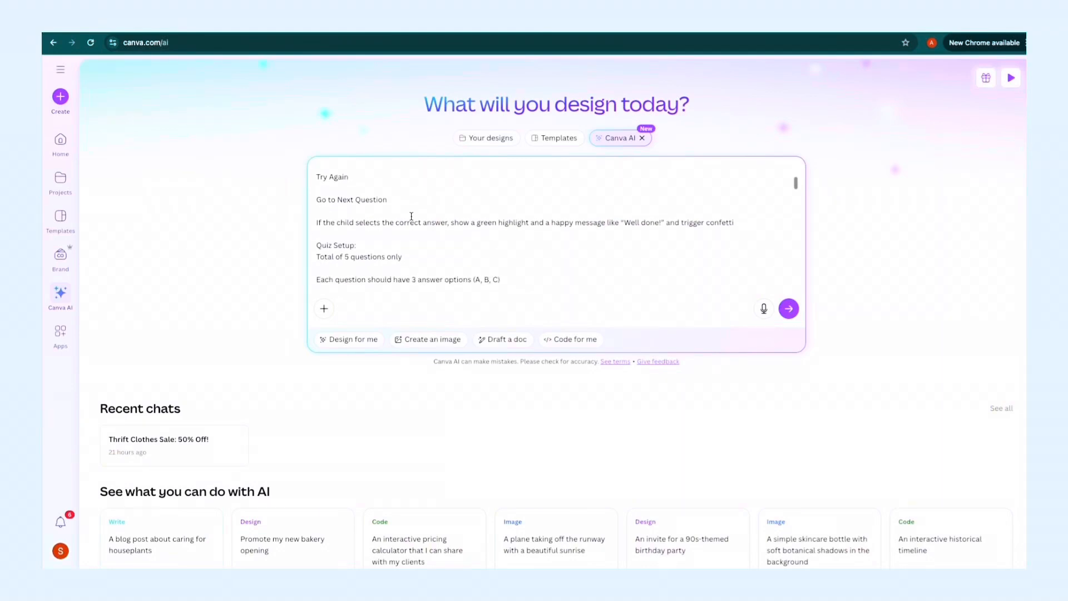
scroll(411, 217, down, 5)
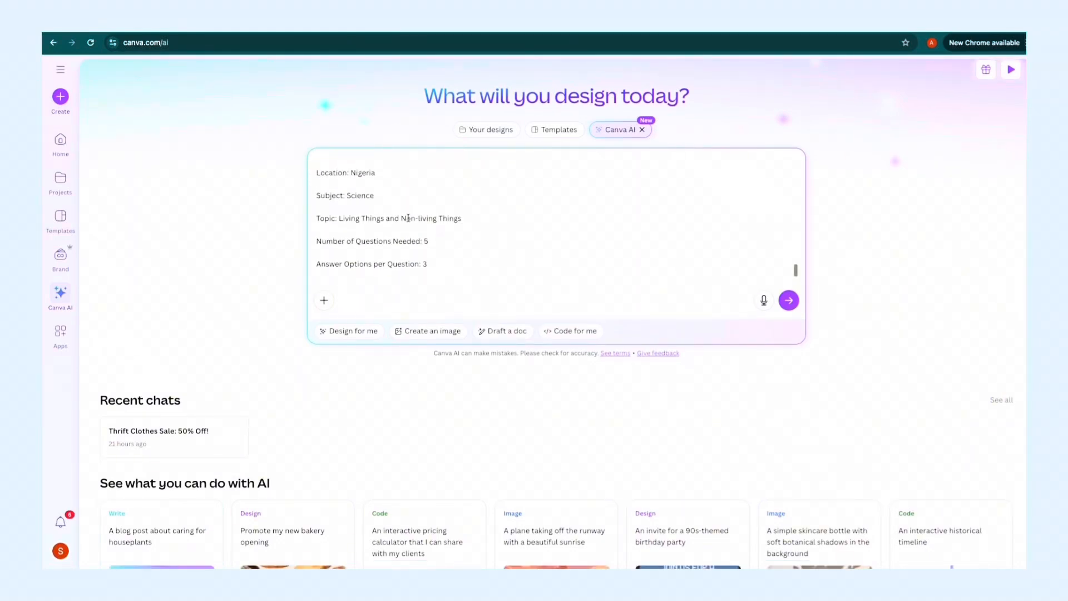
scroll(345, 202, up, 2)
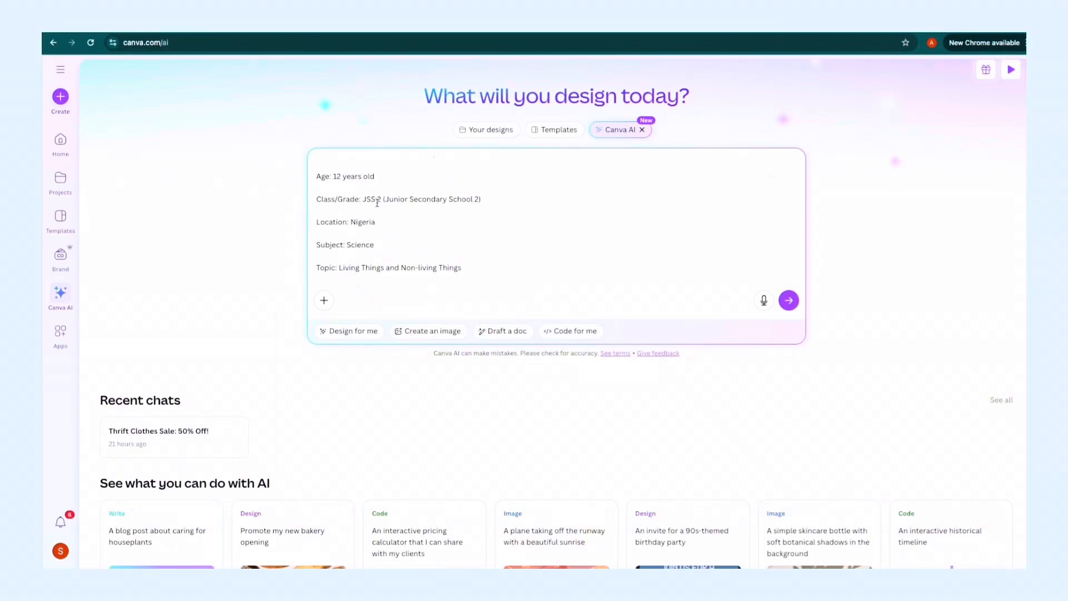
scroll(377, 203, down, 3)
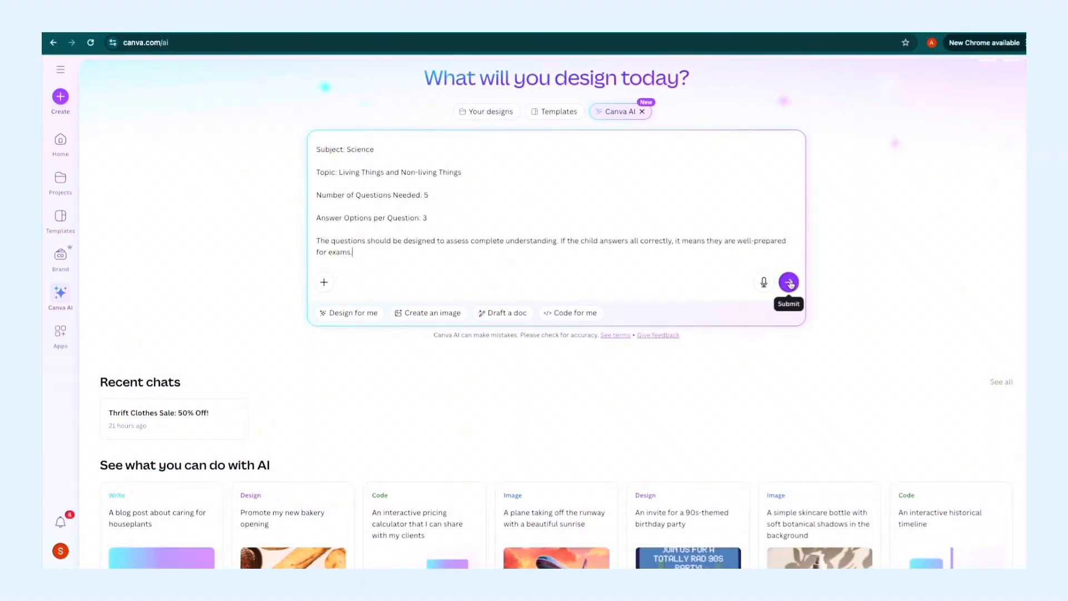
scroll(791, 284, up, 3)
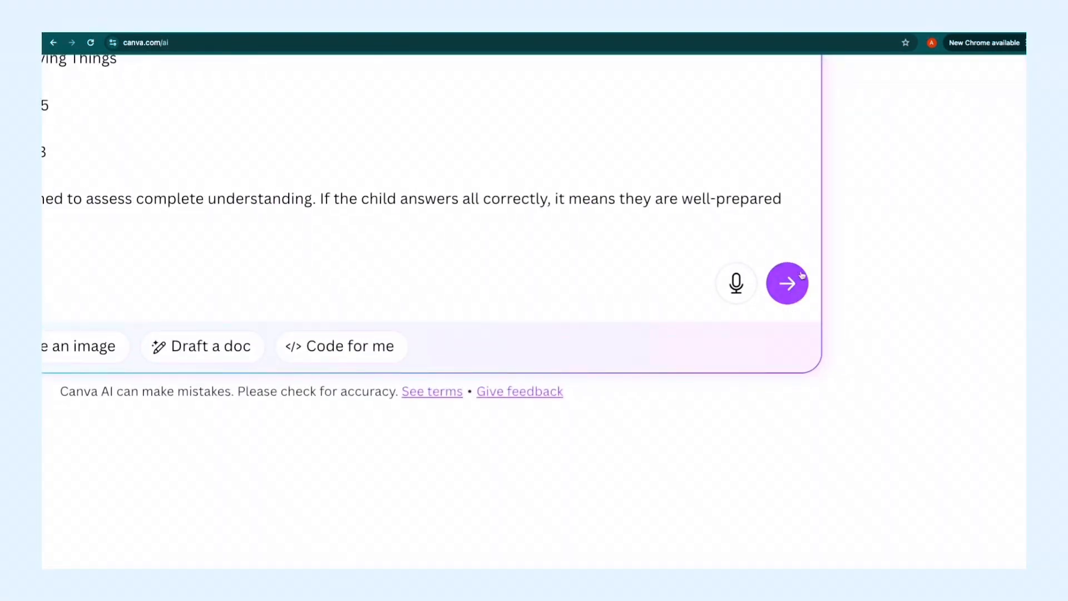
click(791, 284)
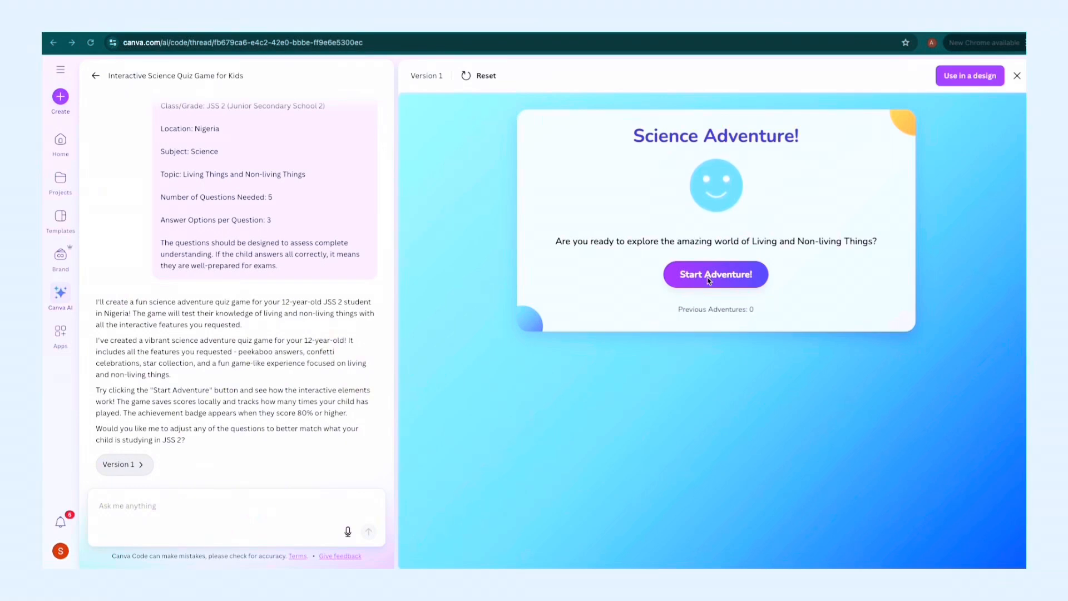
Test version 1 of the quiz, answering "They respond to stimuli" to question 1 and "Digestion" to question 3, and continue through the questions.
click(708, 278)
click(708, 278)
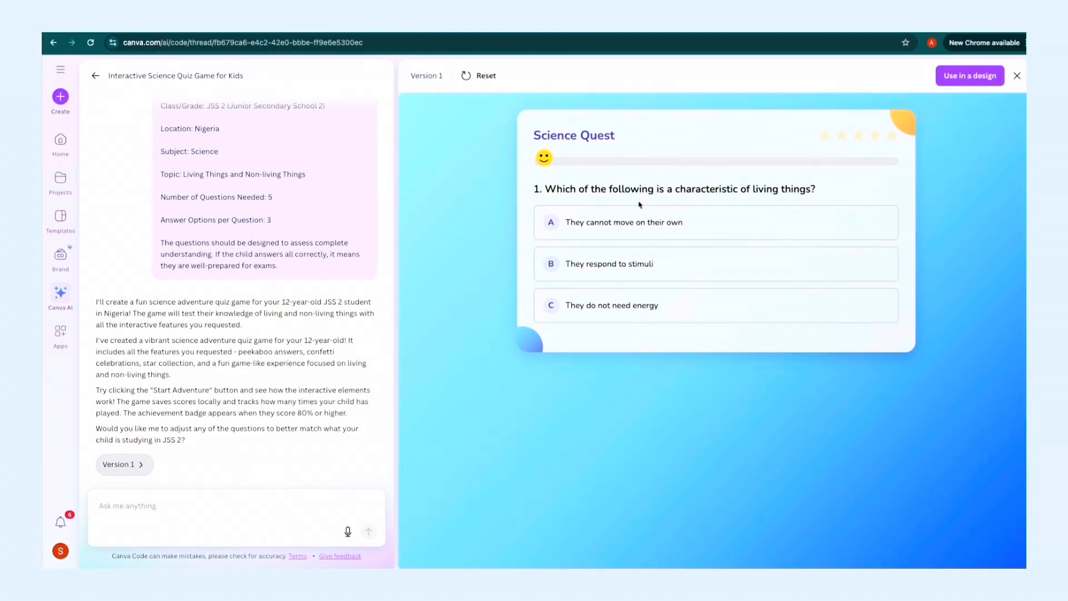
click(614, 274)
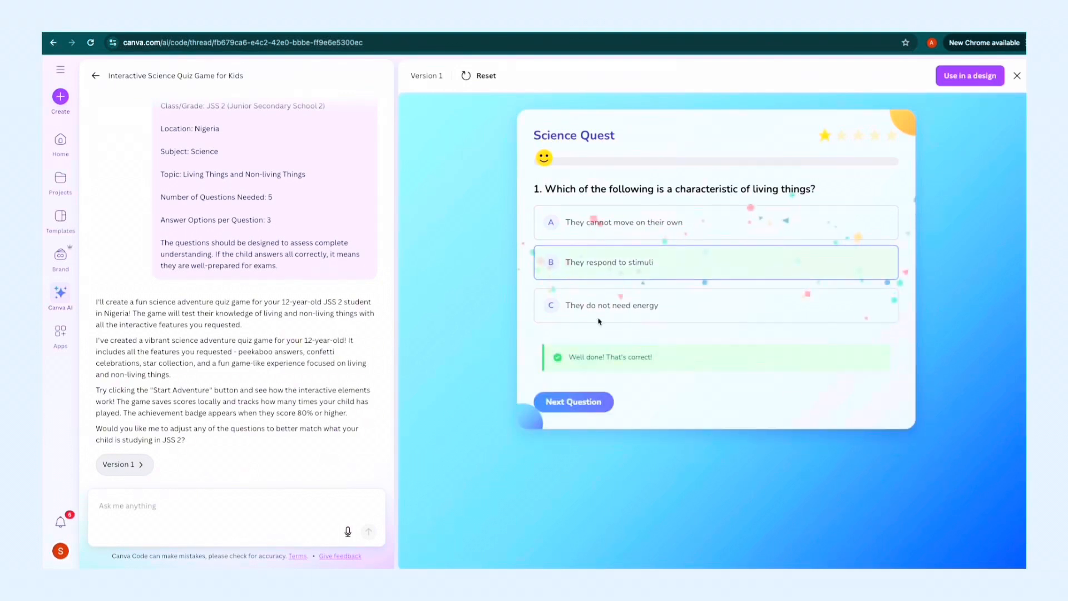
click(577, 402)
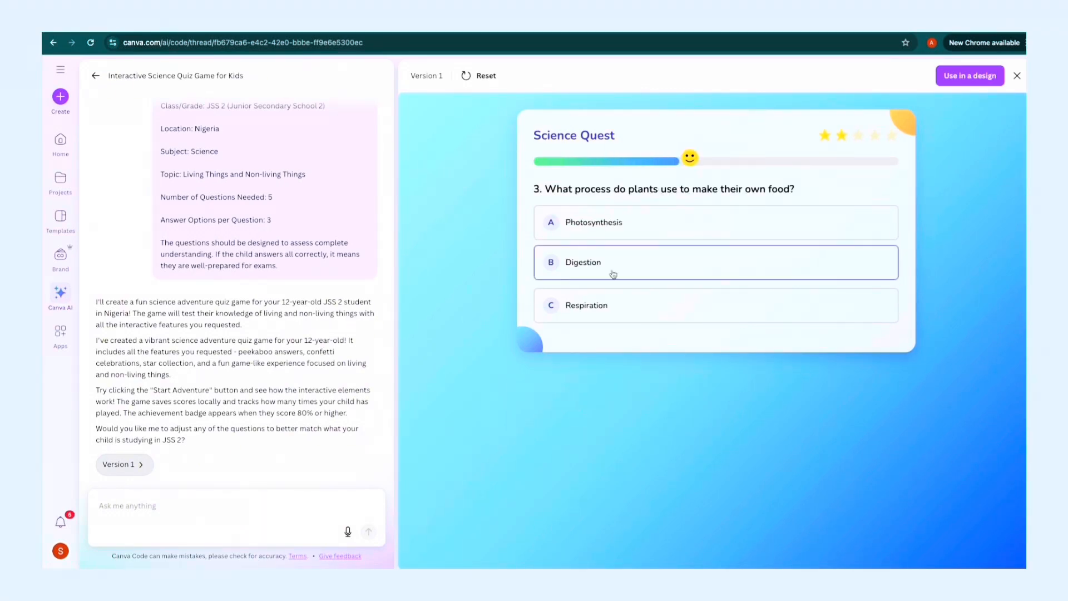
click(612, 270)
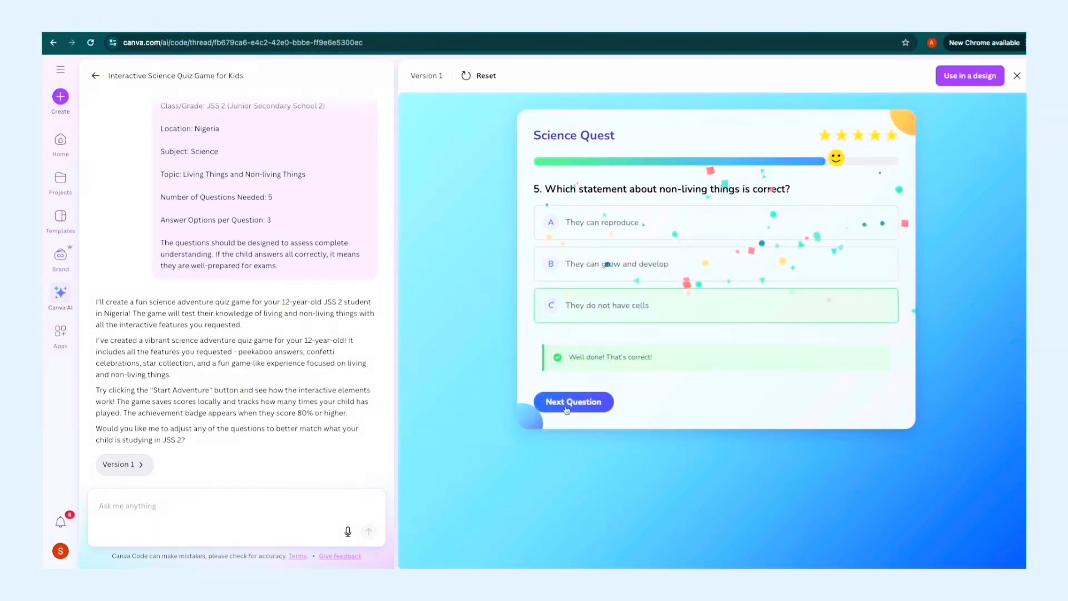
click(566, 410)
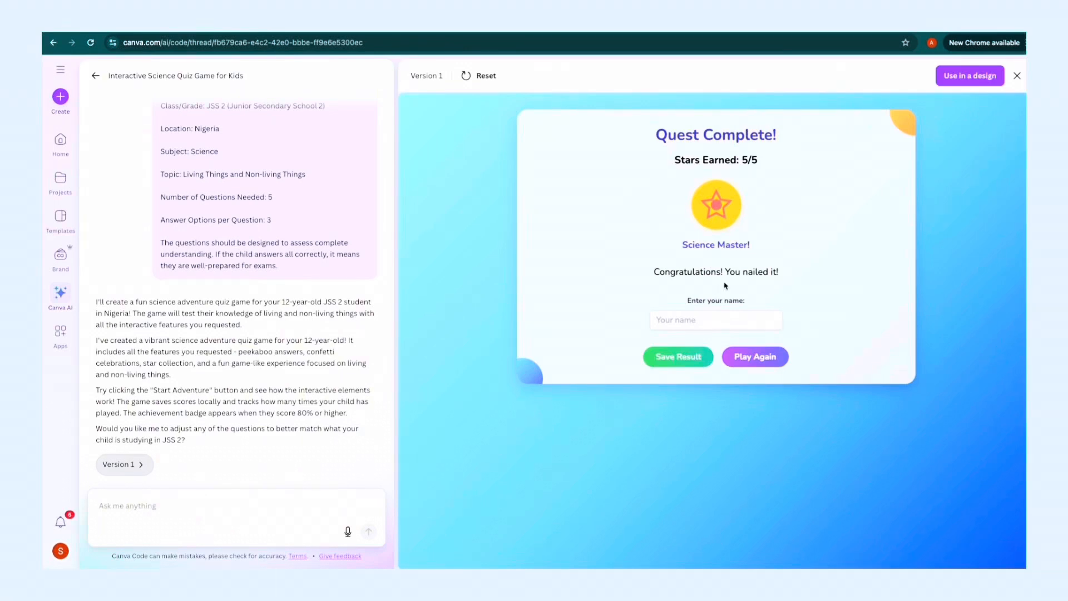
Enter the player's name on the quest completion screen and save the quiz result.
click(707, 321)
text(Ade)
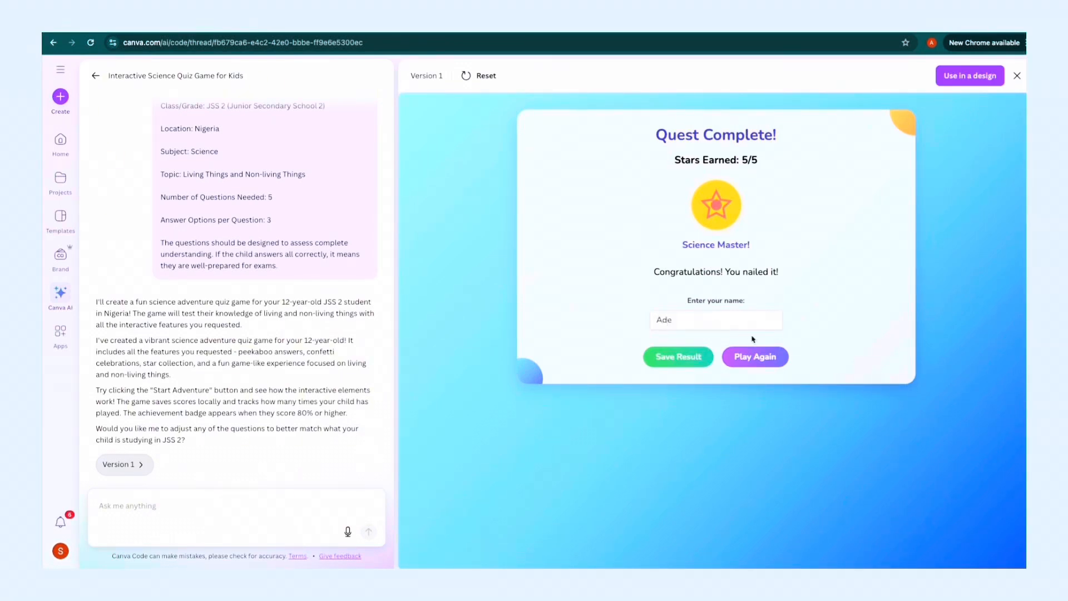
click(667, 356)
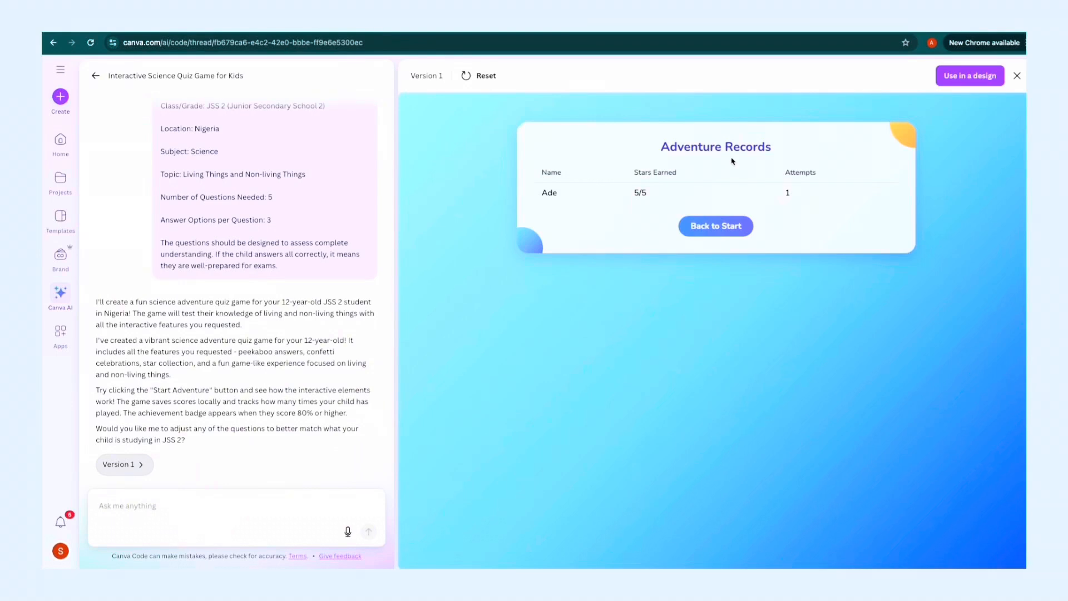
Ask Canva AI to make the quiz more interactive and fun for kids, with more colour elements or design so it's more vibrant.
click(236, 502)
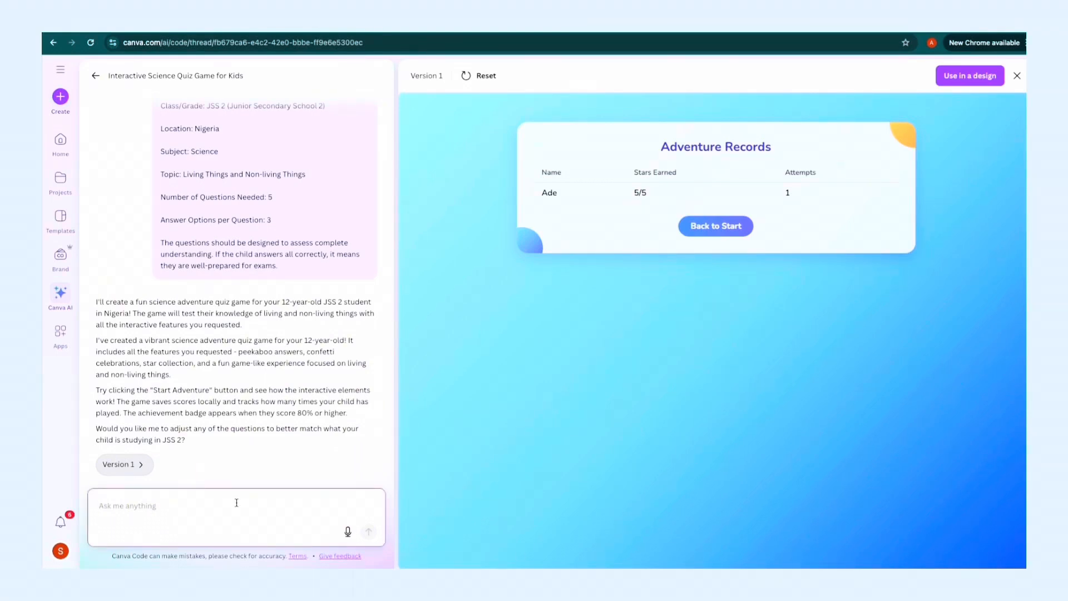
text(I want this to be more)
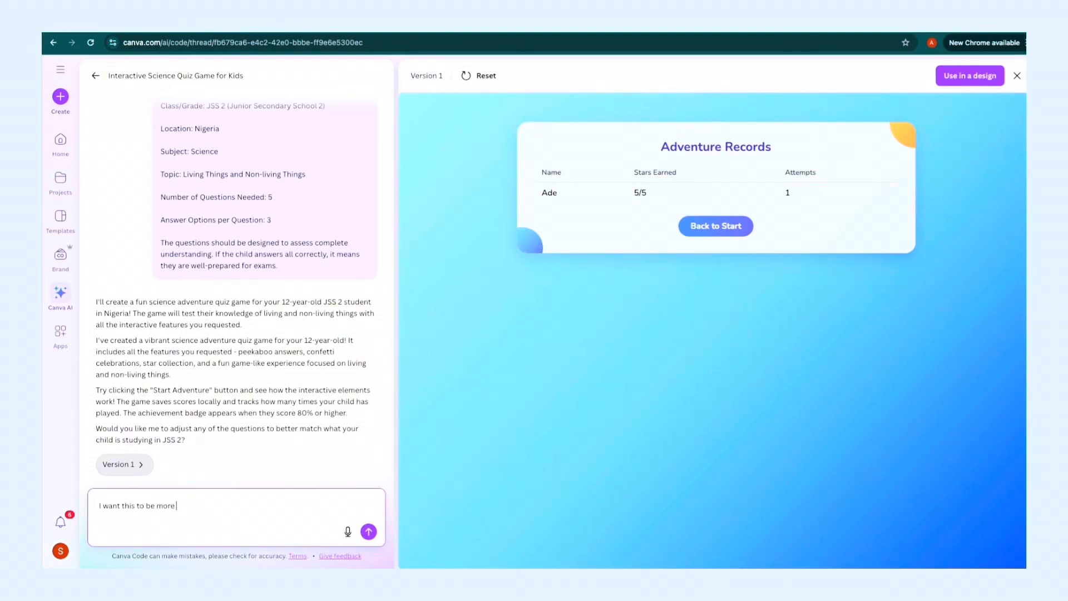
text( interactive and fun for kids maybe add)
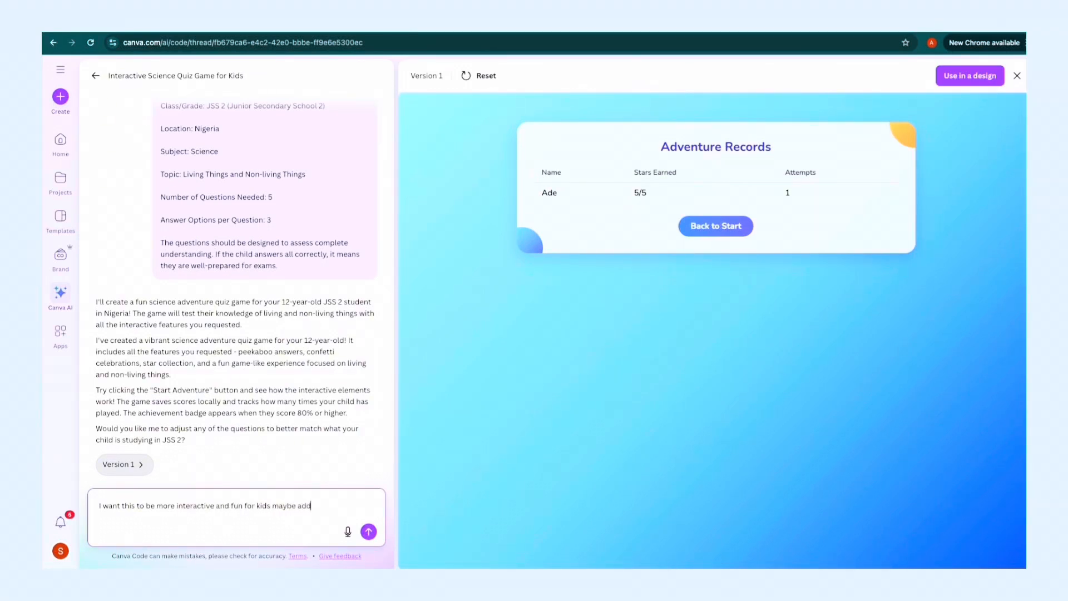
text( more colour elements or design so its more vibrant)
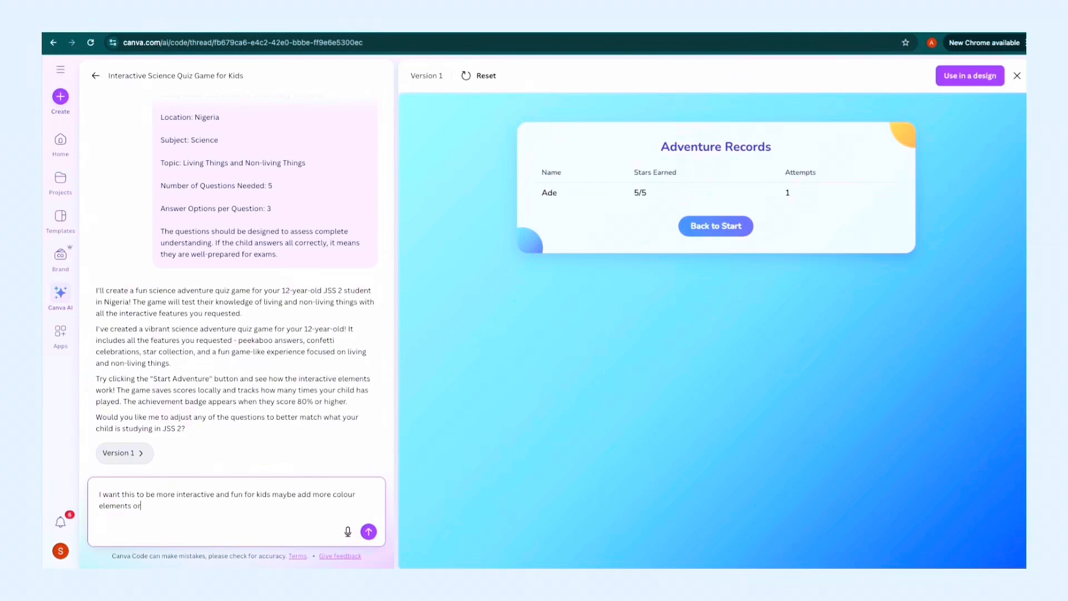
click(369, 531)
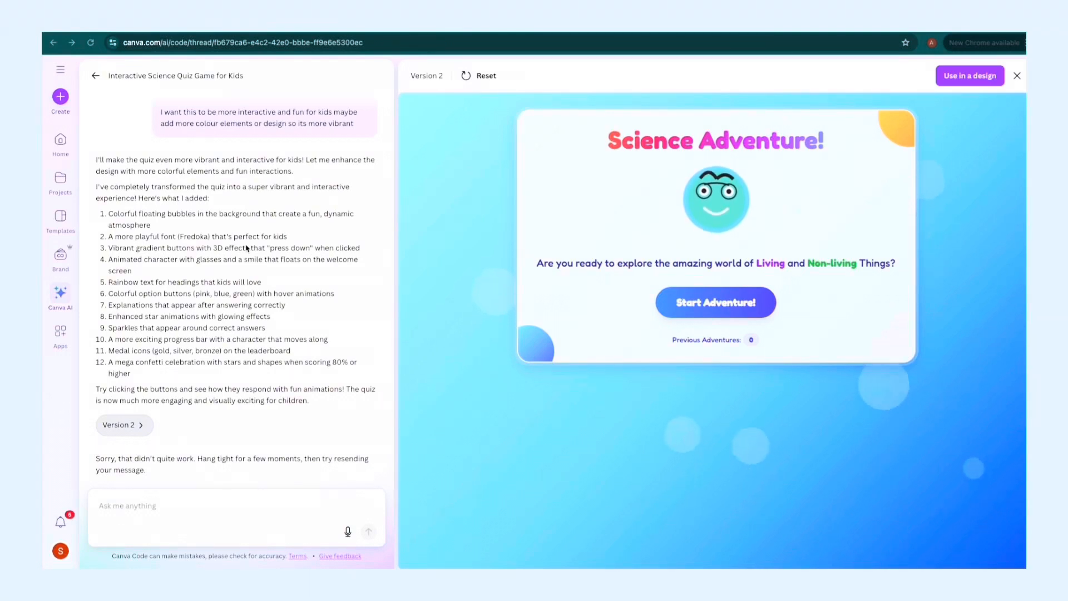
Play version 2 of the quiz, answering "They respond to stimuli" to question 1, and save the result under the player's name.
click(697, 305)
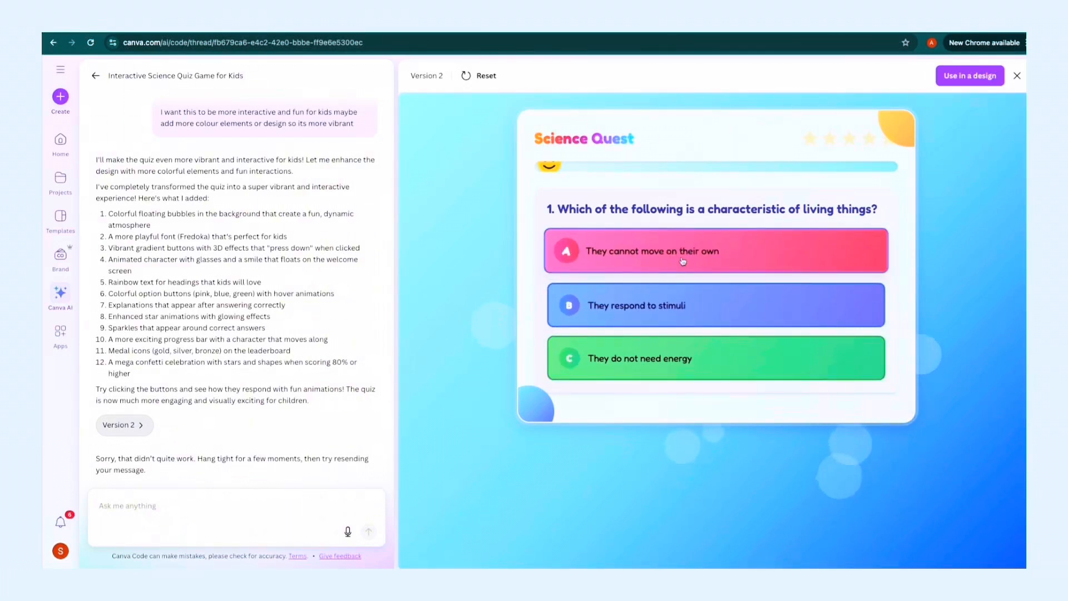
click(665, 316)
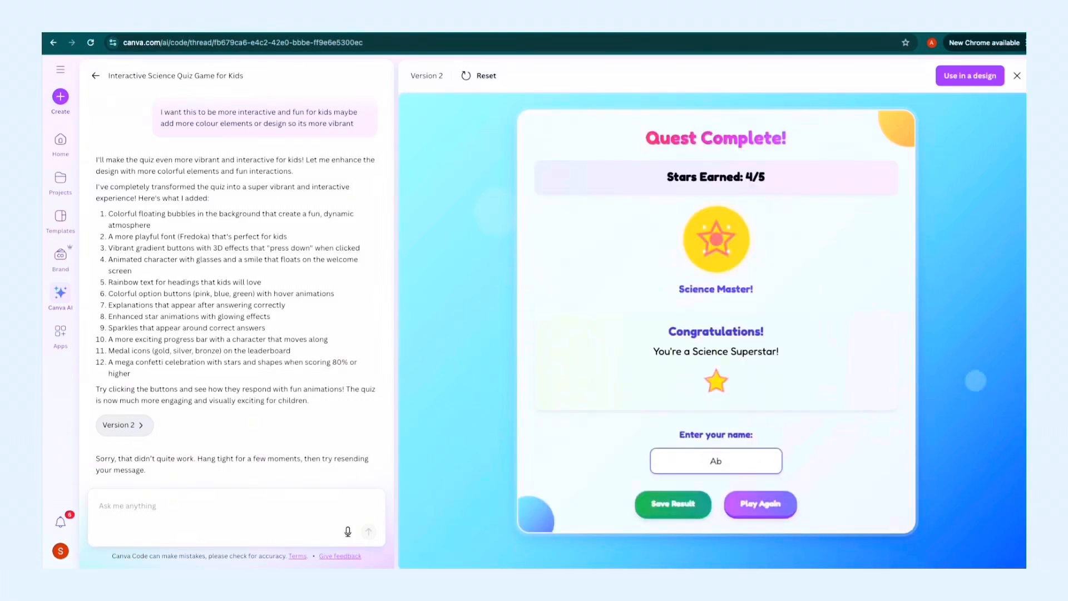
click(674, 505)
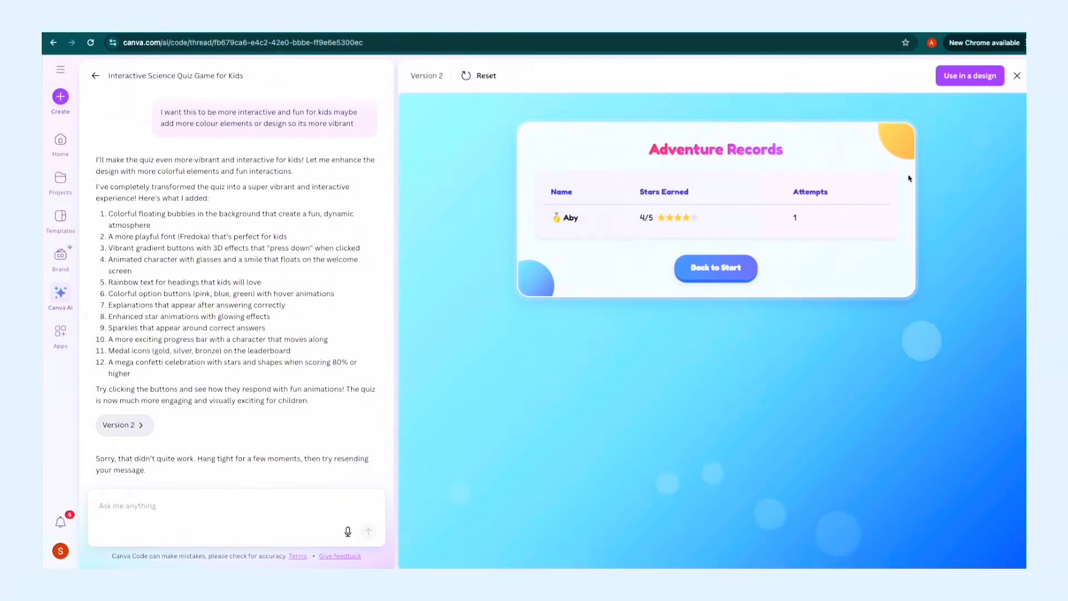
Use version 2 of the quiz in a design and test question 1 there with "They respond to stimuli".
click(961, 77)
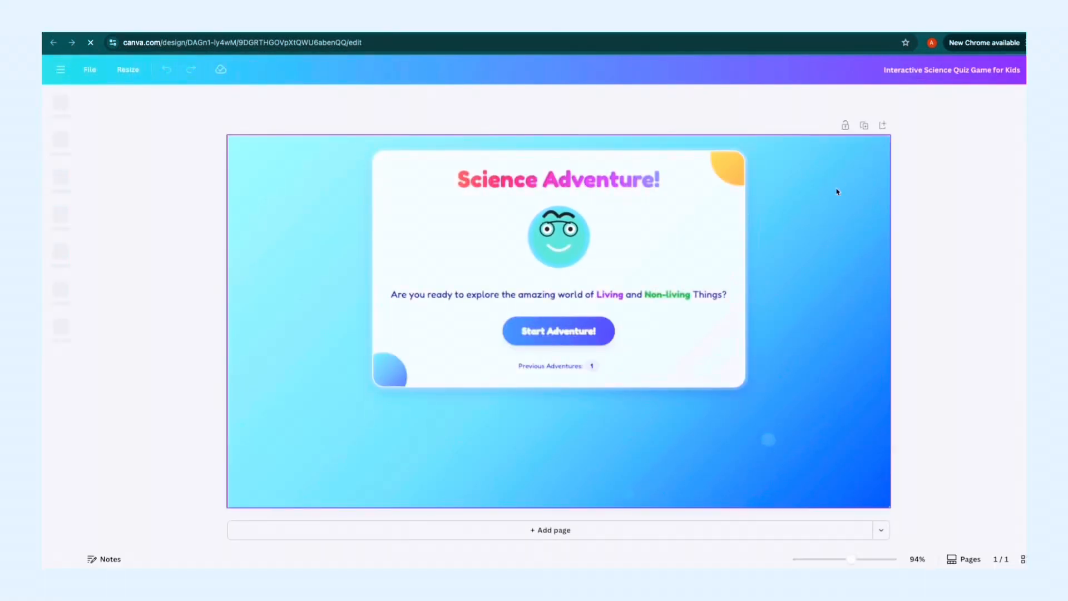
click(548, 335)
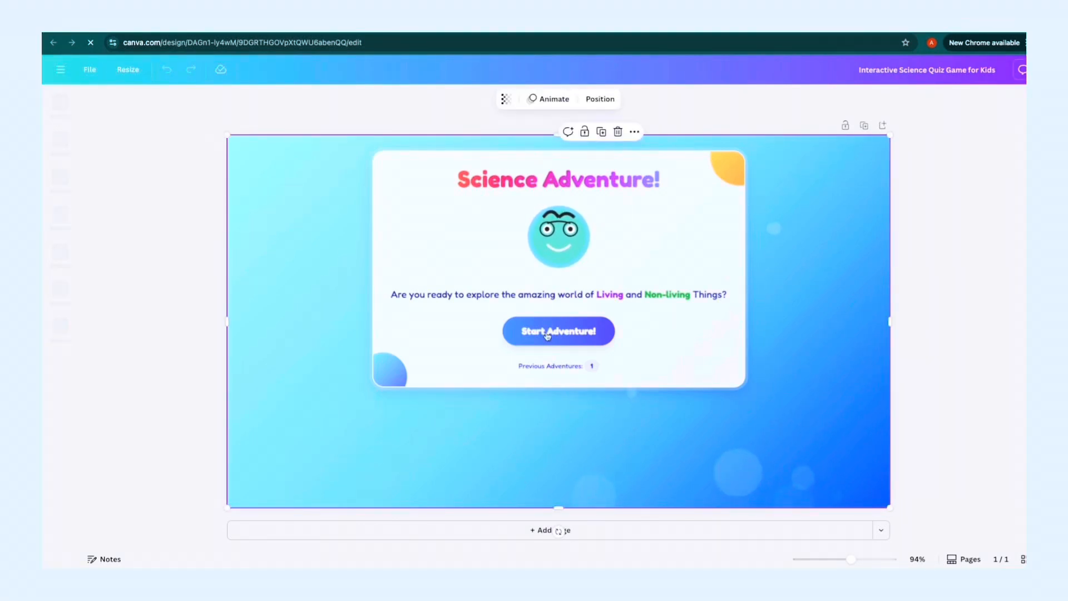
click(547, 334)
click(548, 333)
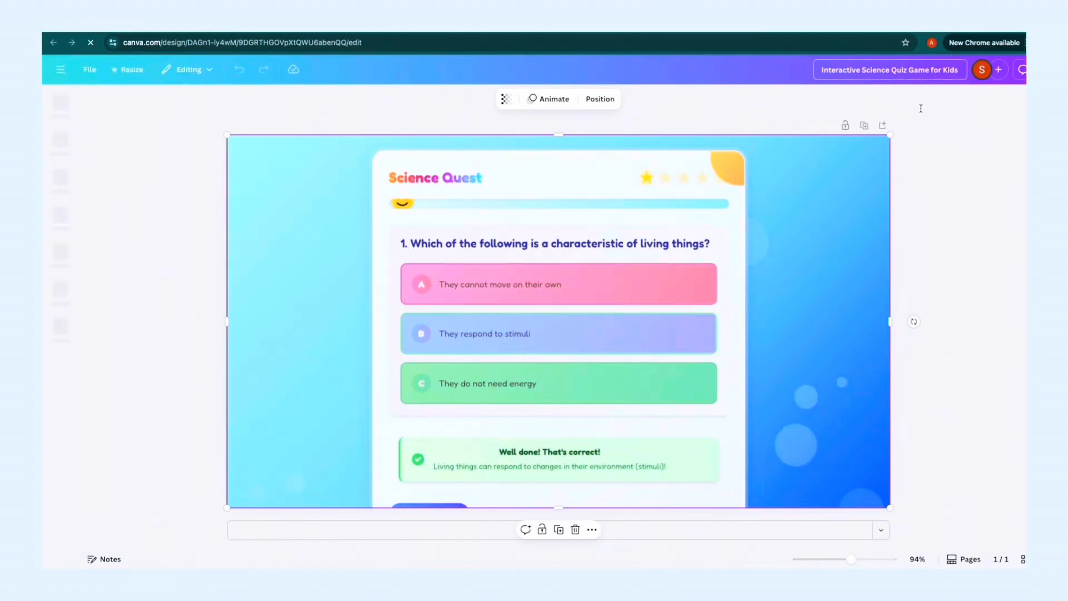
click(921, 141)
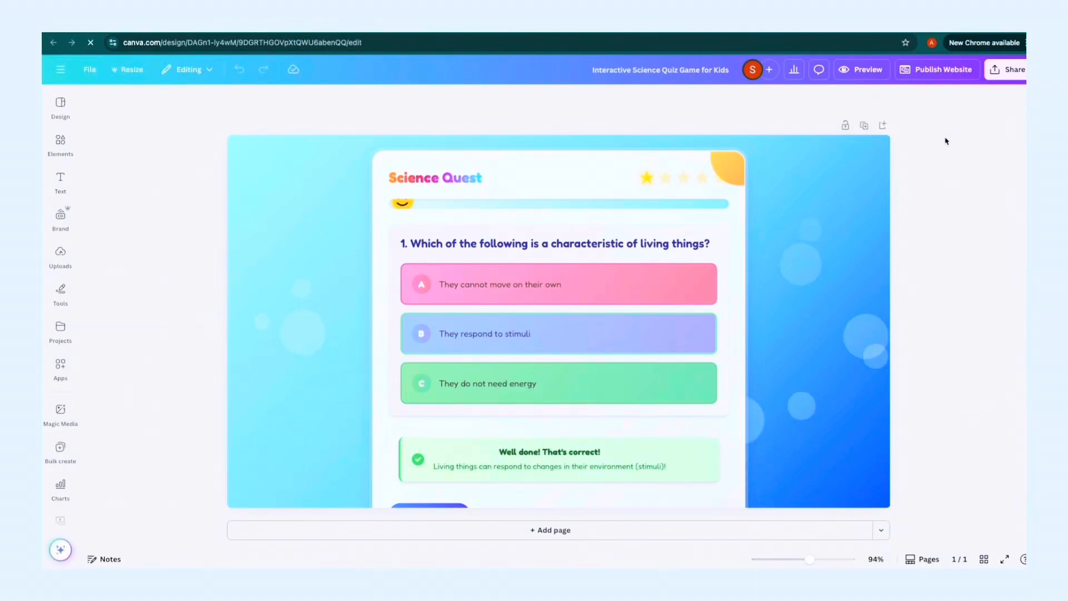
Open the website publishing options for the quiz design and include a navigation menu.
click(1003, 73)
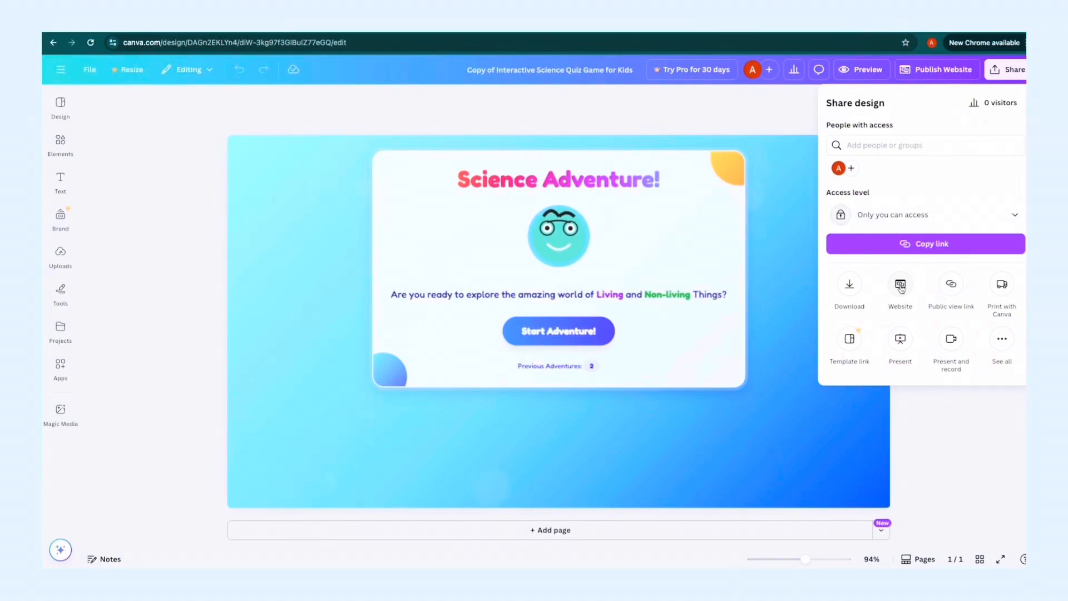
click(900, 287)
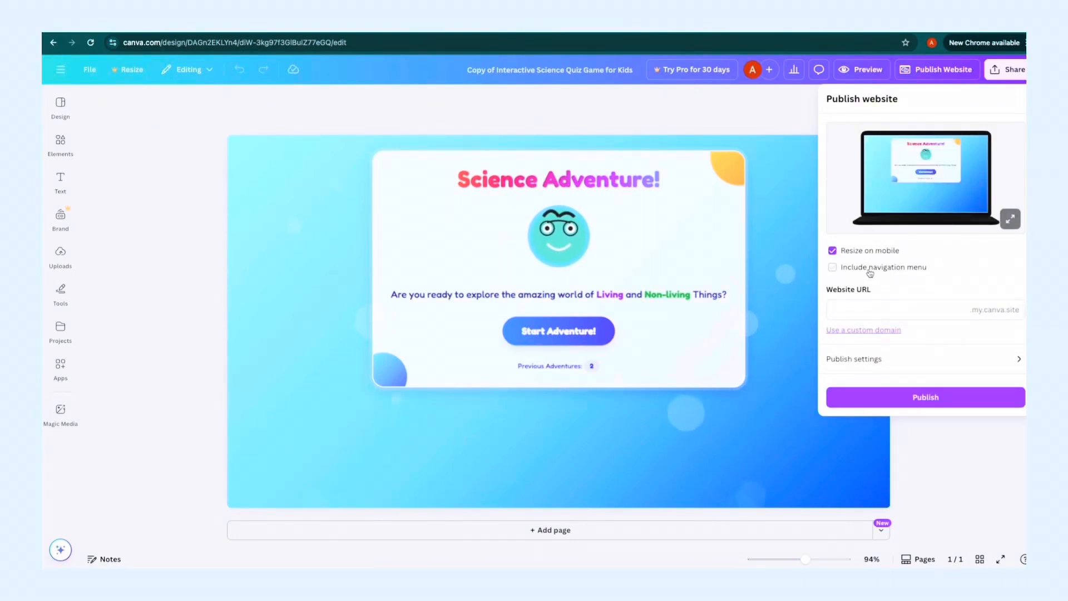
click(870, 271)
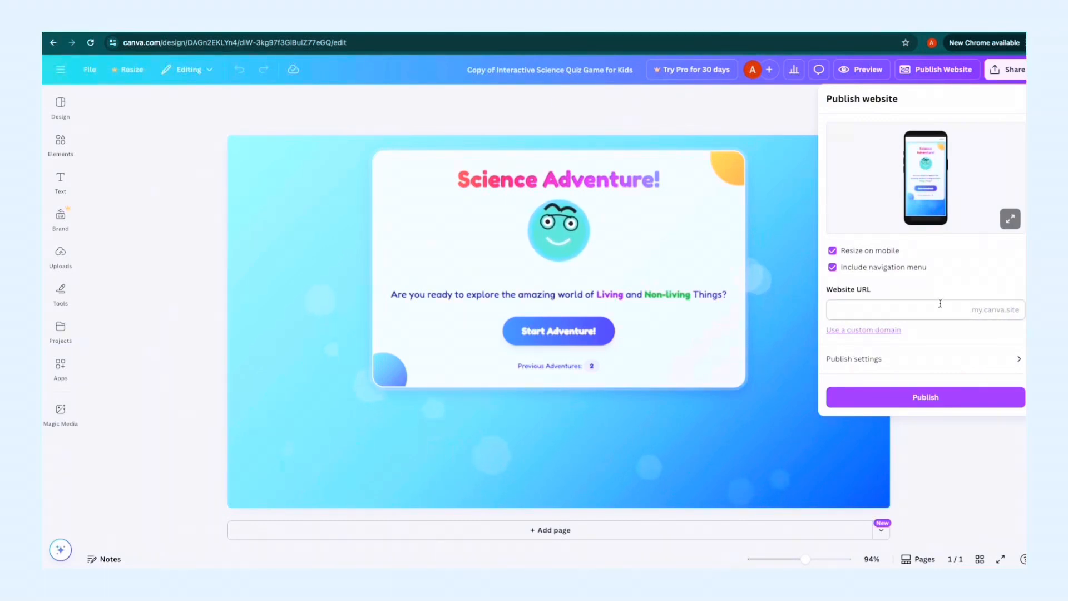
Claim the free Canva domain somethinglikeschool24.my.canva.site and use it for the quiz website.
click(866, 332)
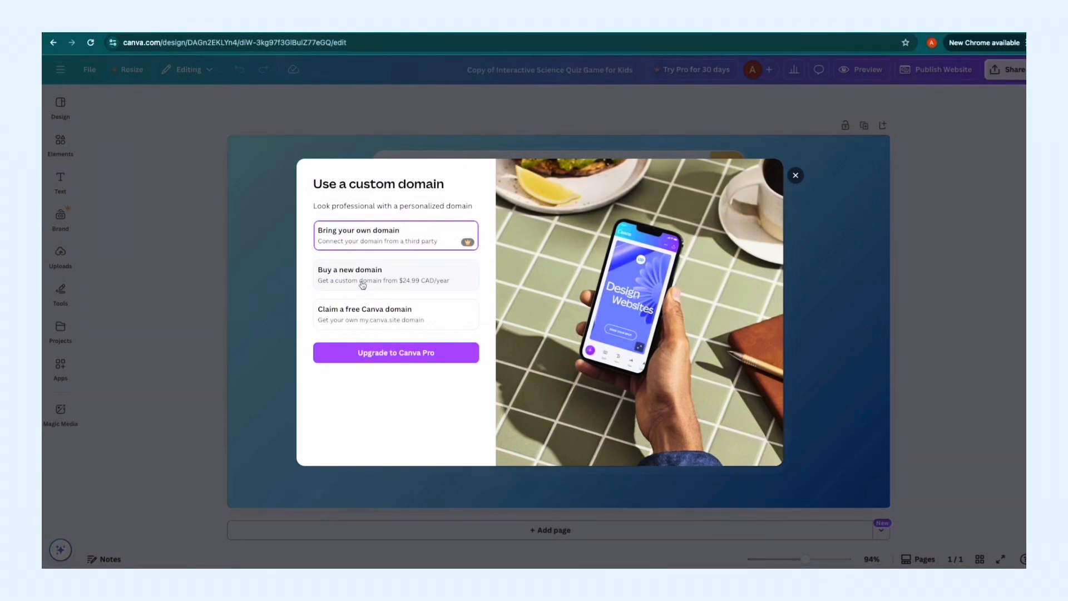
click(361, 321)
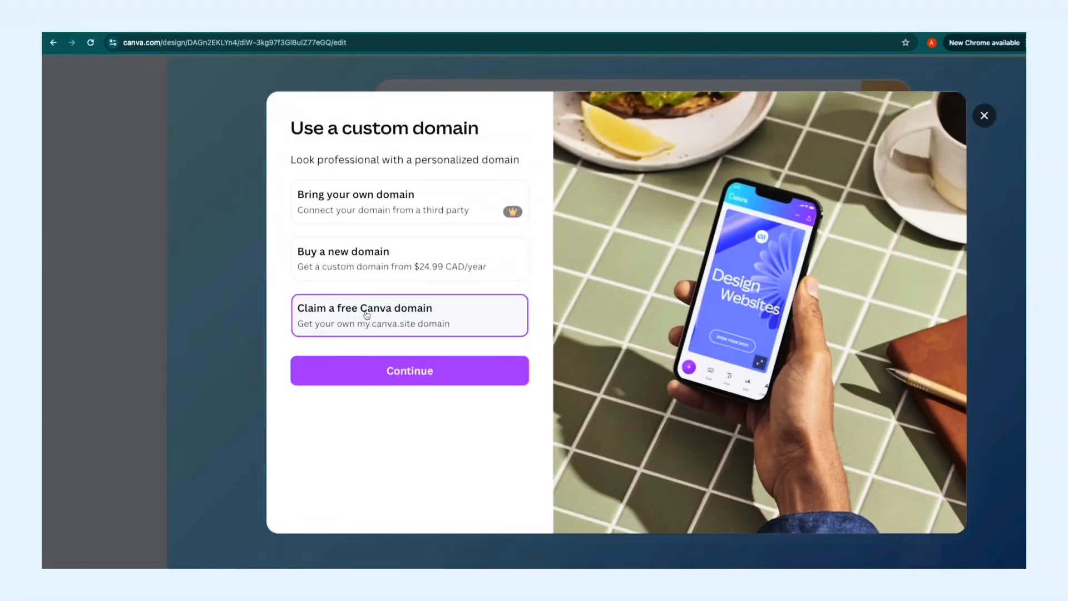
click(401, 377)
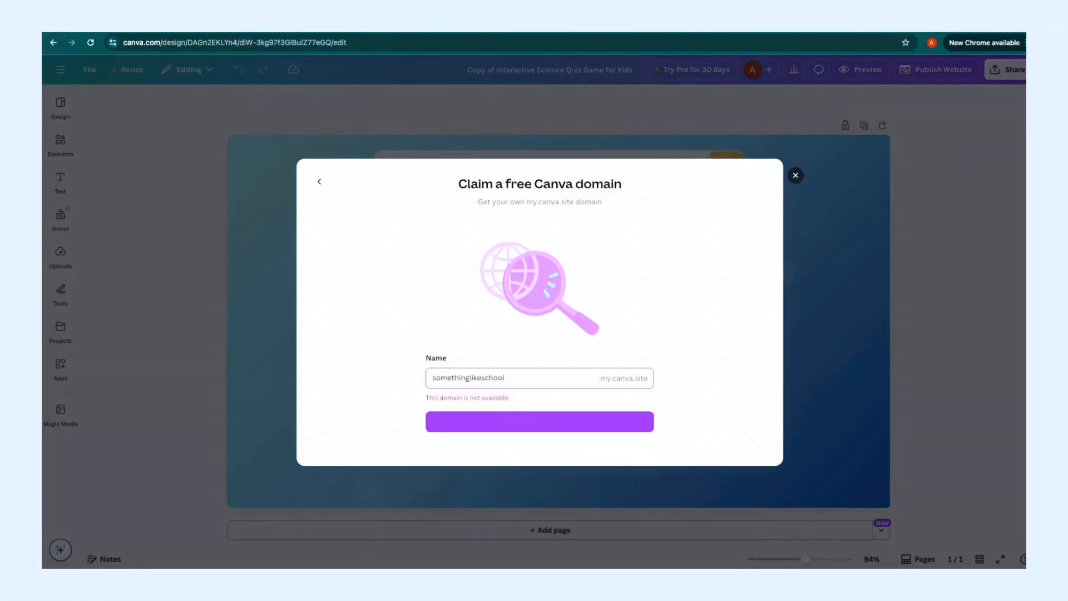
text(24)
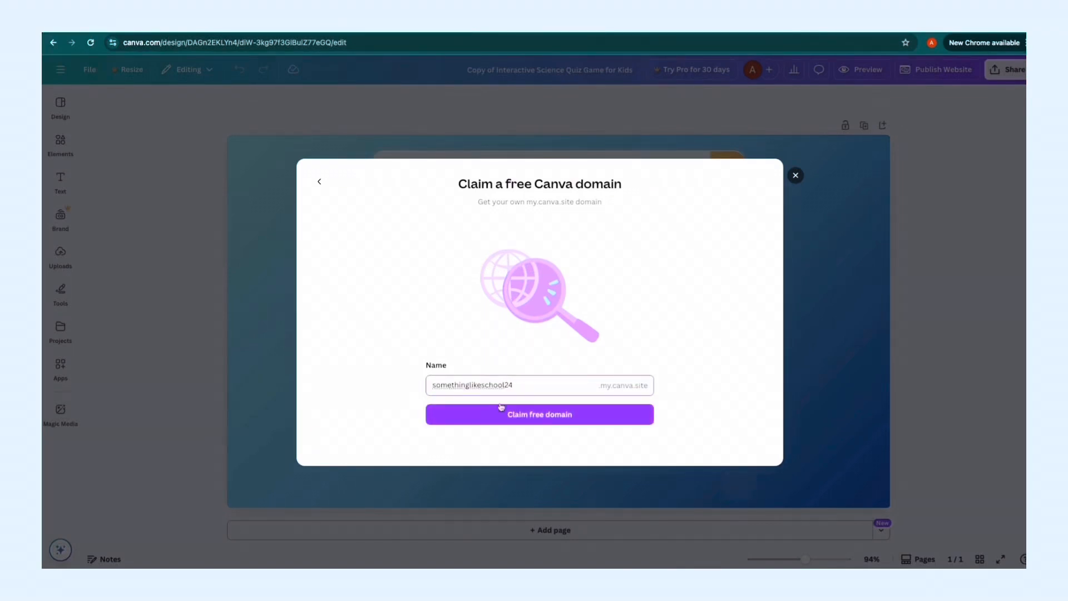
click(527, 414)
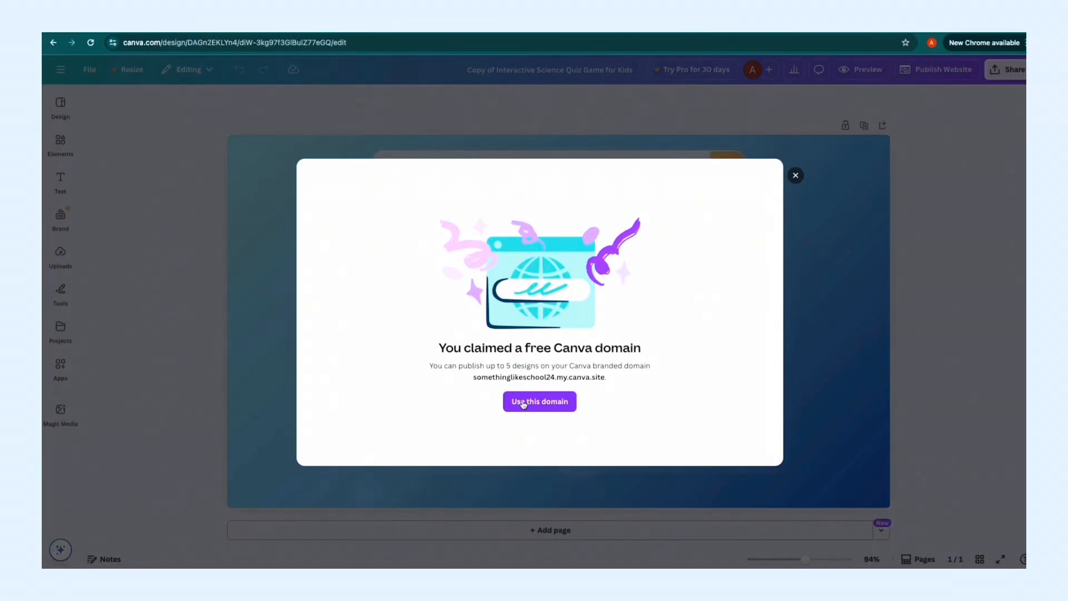
click(523, 402)
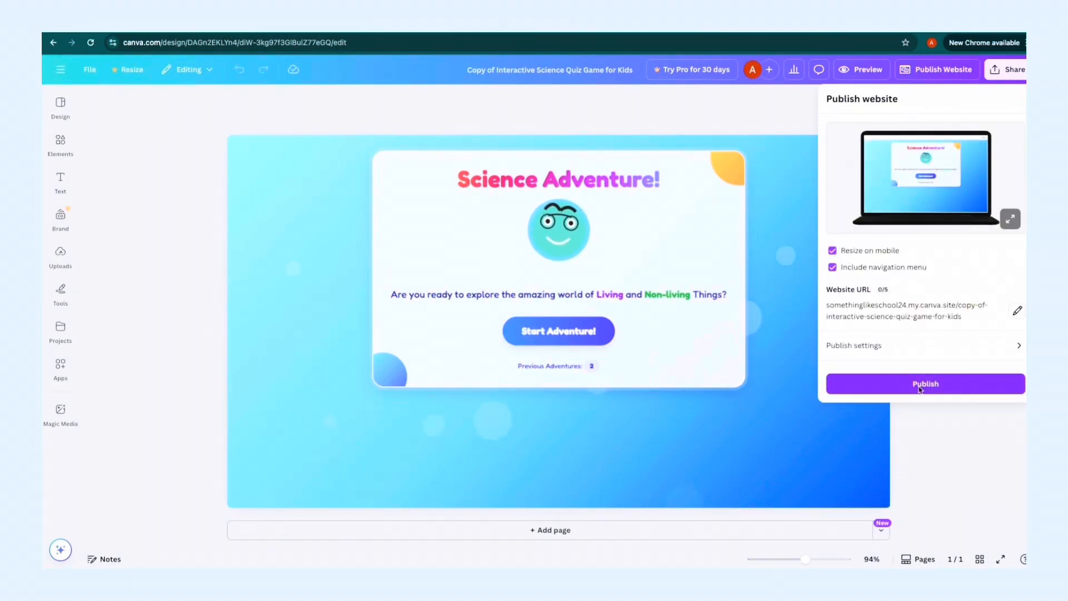
Publish the quiz design as a website and open the live site.
click(920, 386)
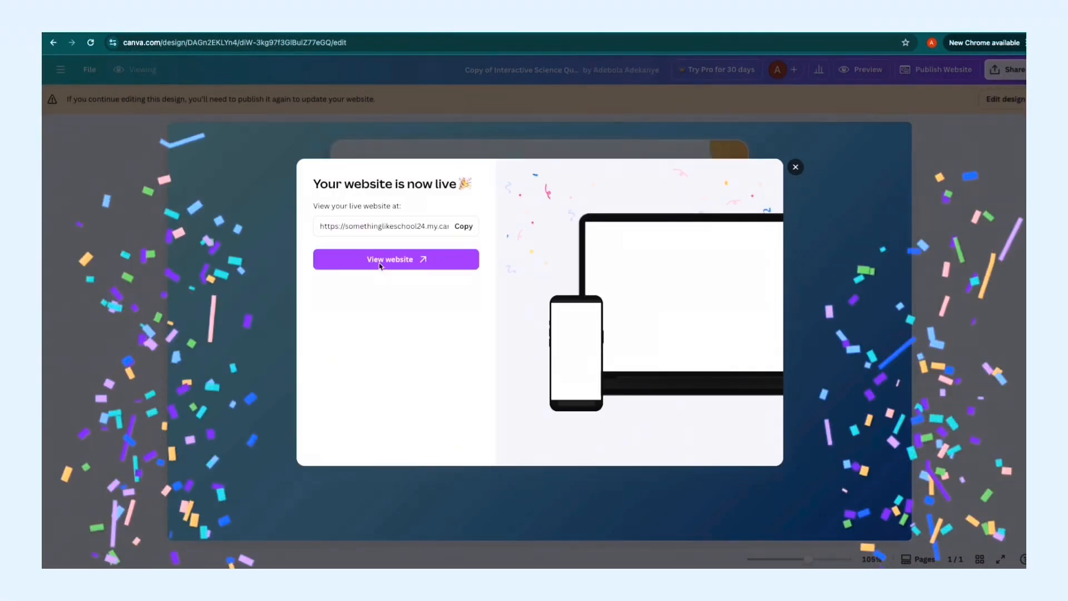
click(389, 259)
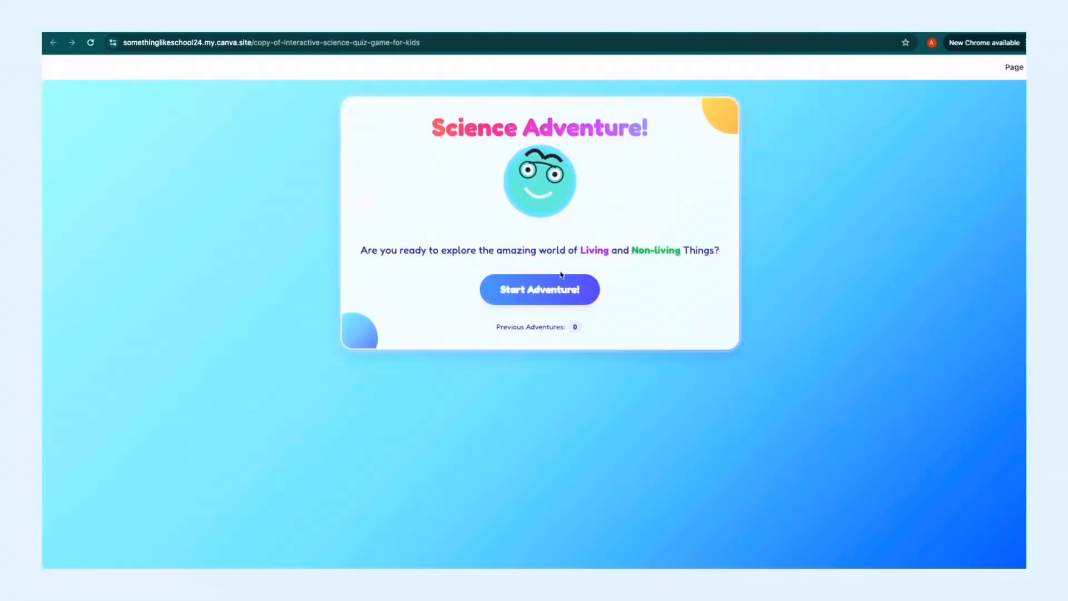
Start the quiz on the live site and answer questions 1 to 3 with "They do not need energy", "Rock" and "Photosynthesis".
click(535, 296)
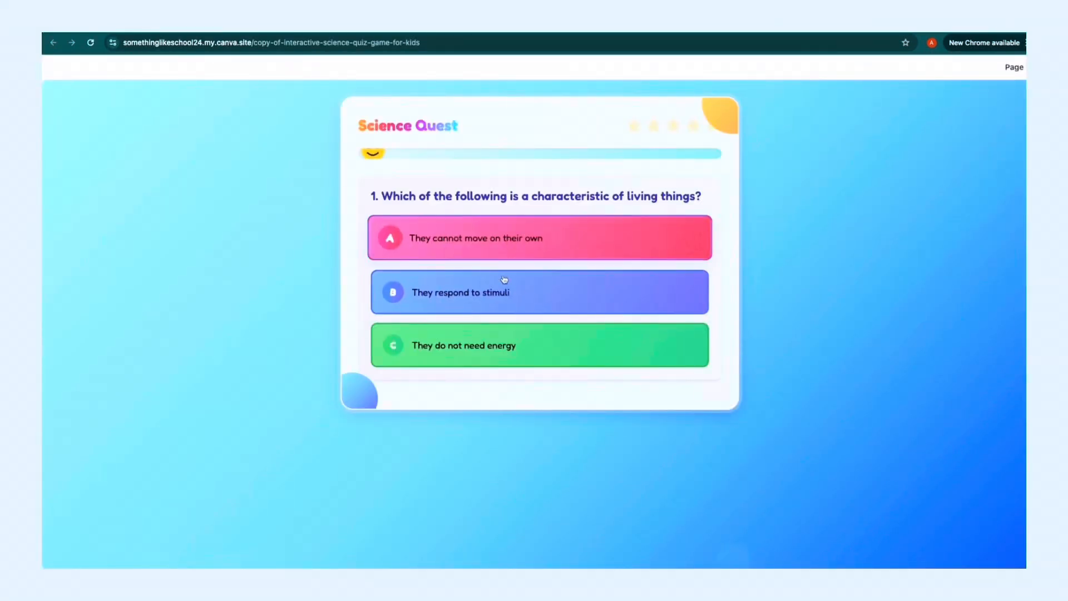
click(482, 345)
click(415, 494)
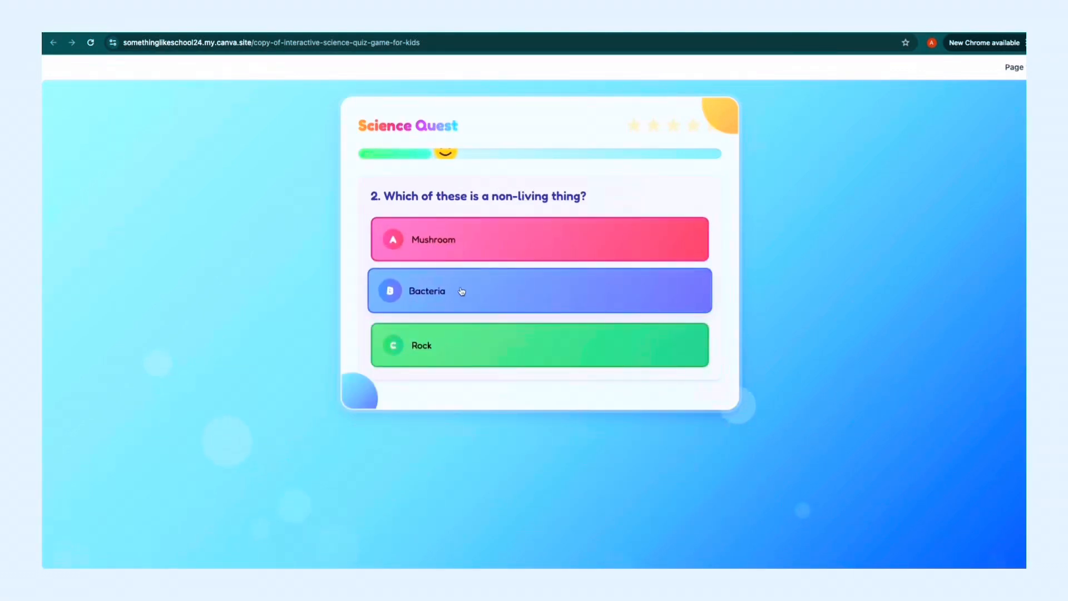
click(451, 336)
click(413, 482)
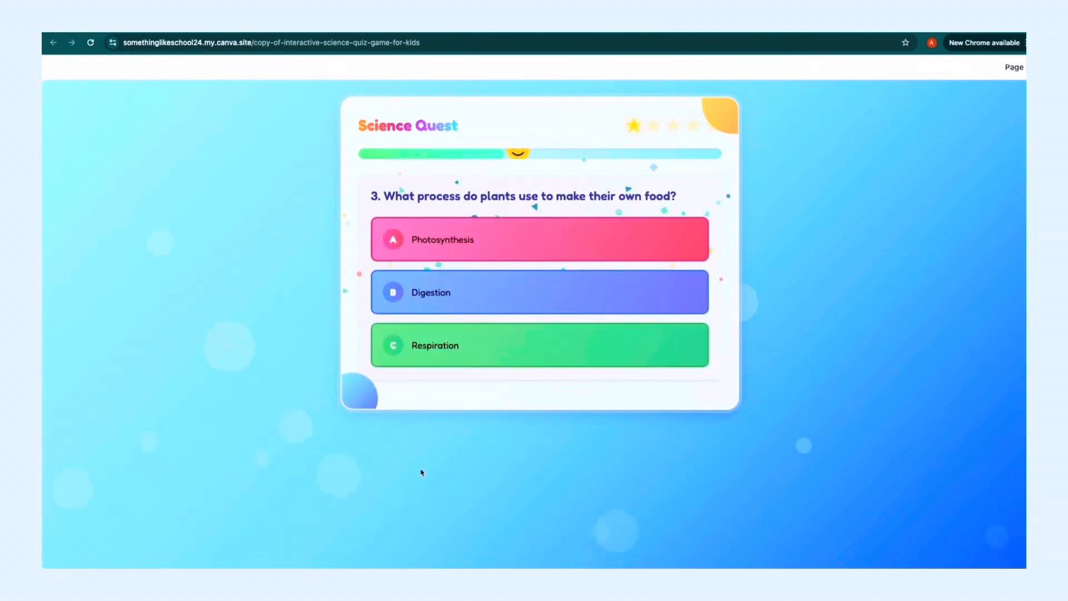
click(494, 239)
click(412, 505)
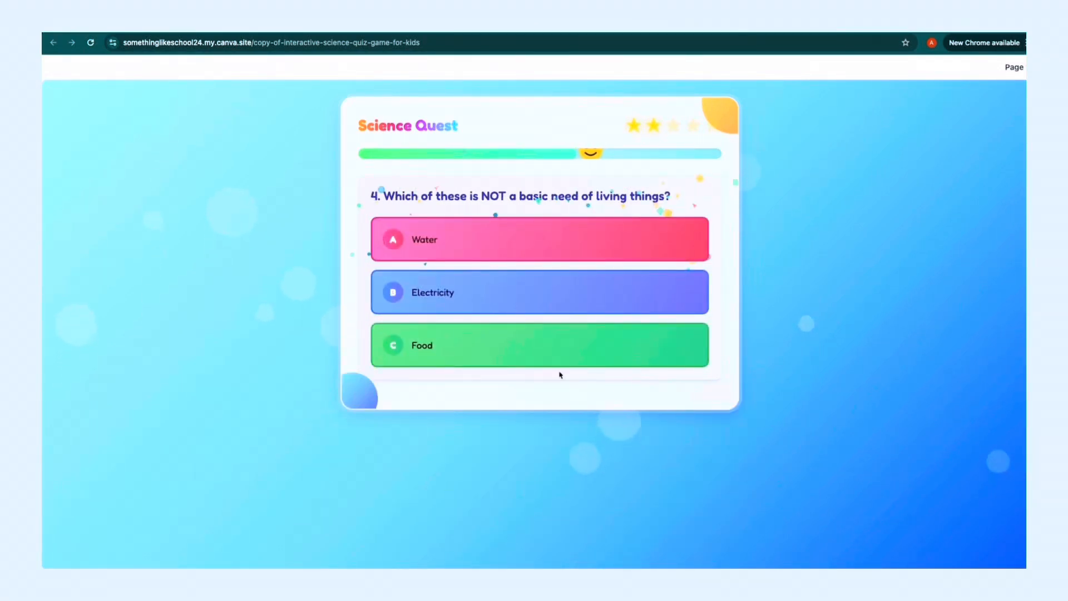
Answer "Electricity" to question 4 and "They can reproduce" to question 5, and save the result under the player's name.
click(516, 300)
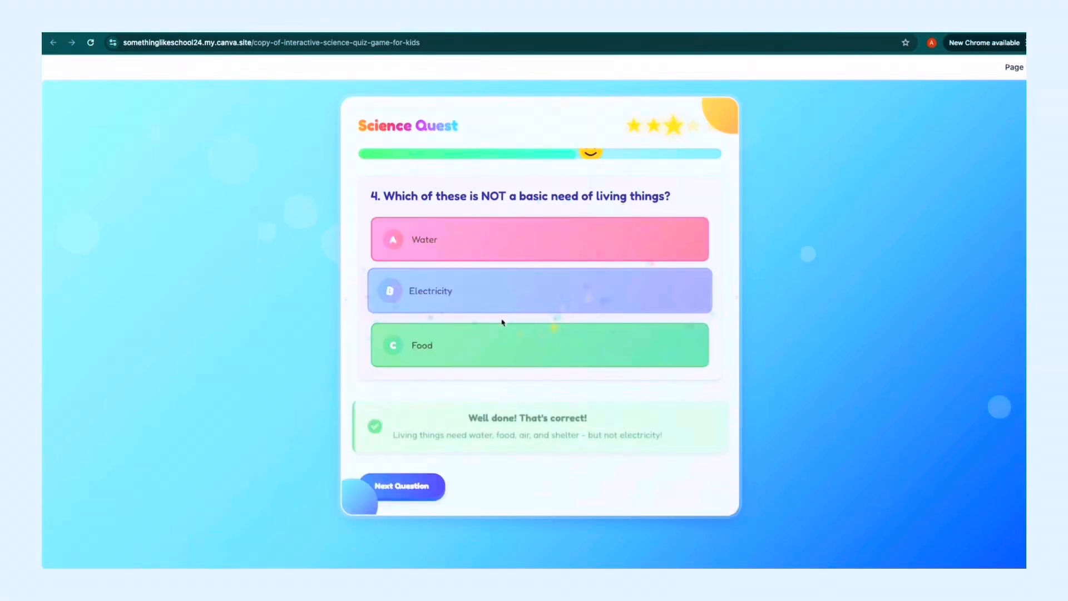
click(420, 493)
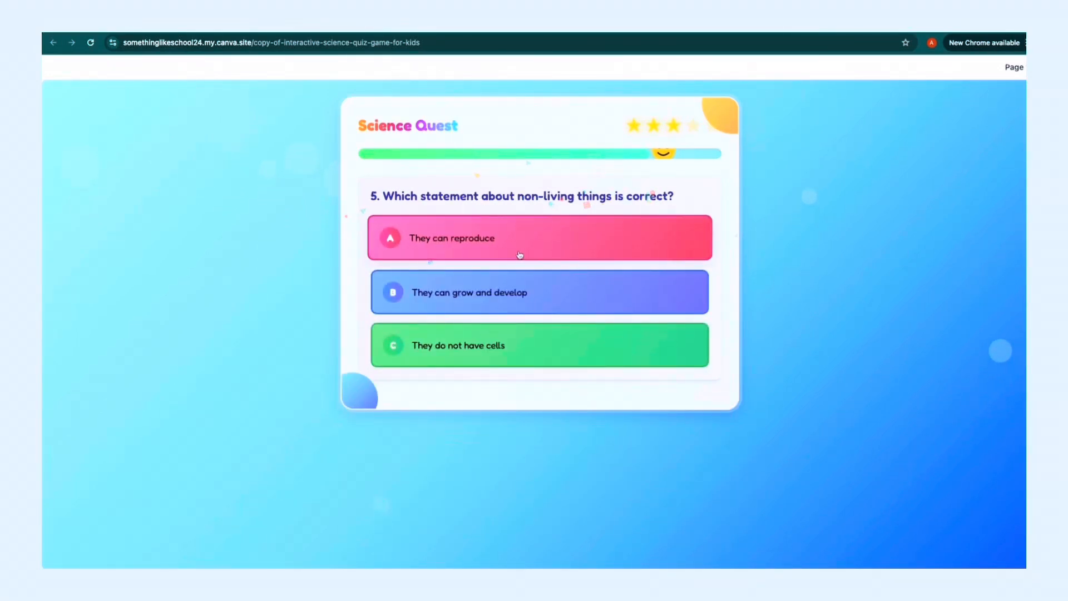
click(534, 229)
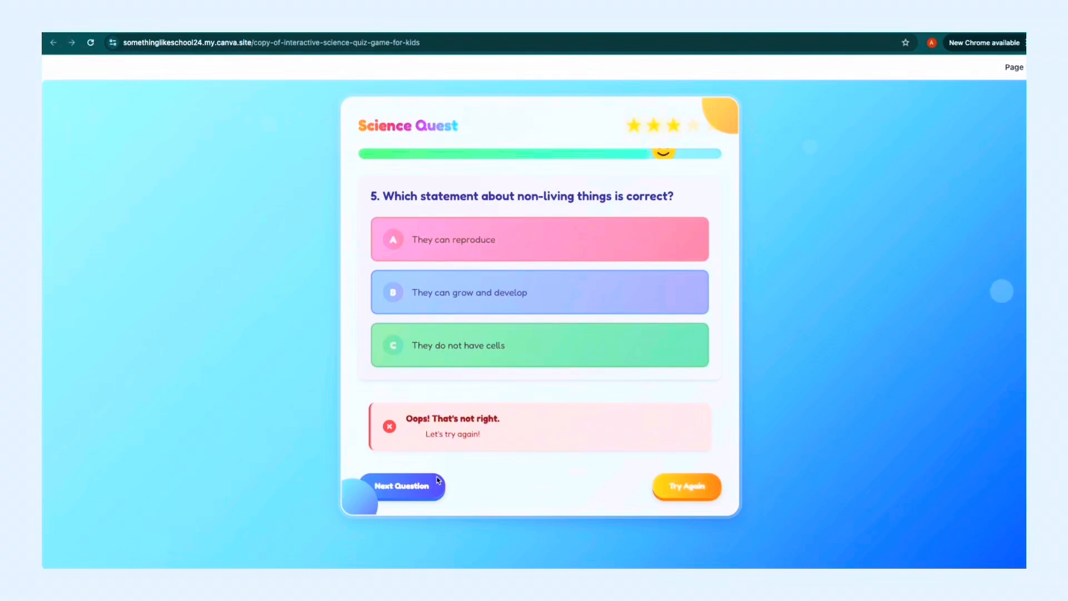
click(438, 482)
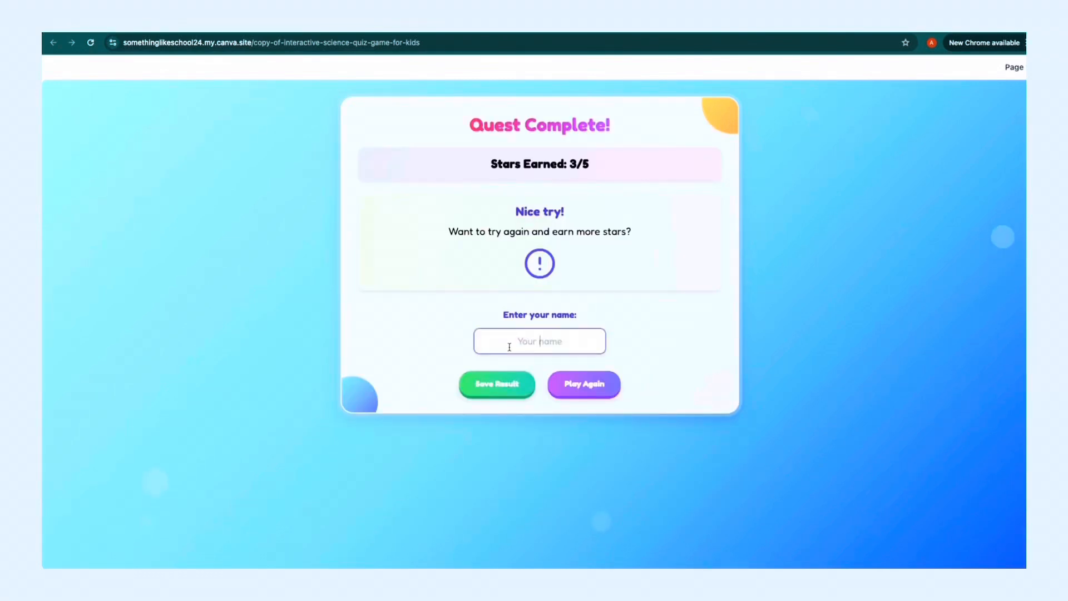
click(503, 395)
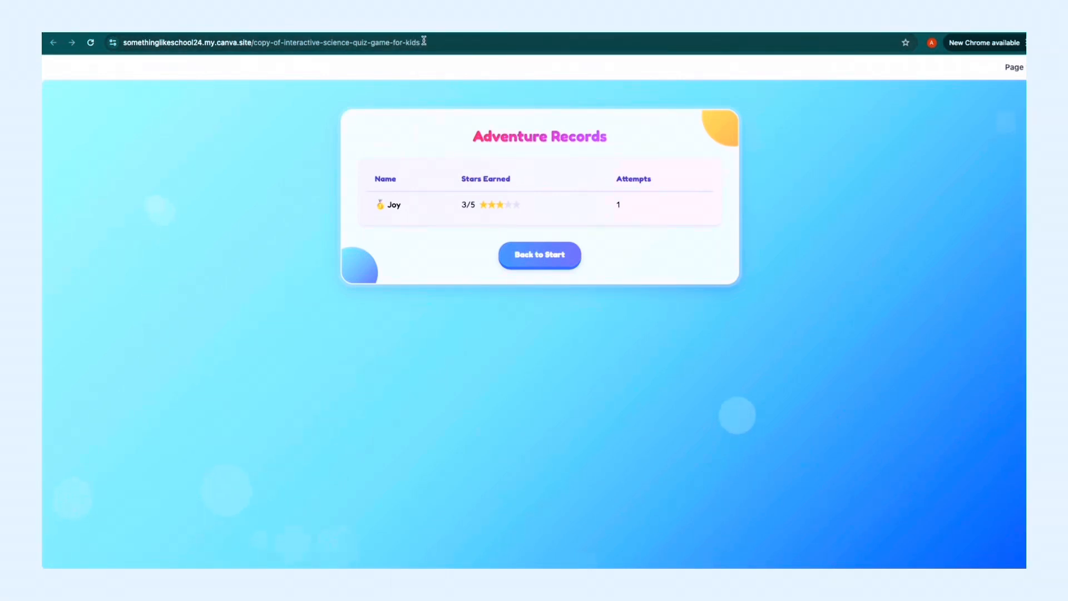
Copy the live website's link from the design's publish confirmation and return the live quiz to its start screen.
mouse_move(556, 33)
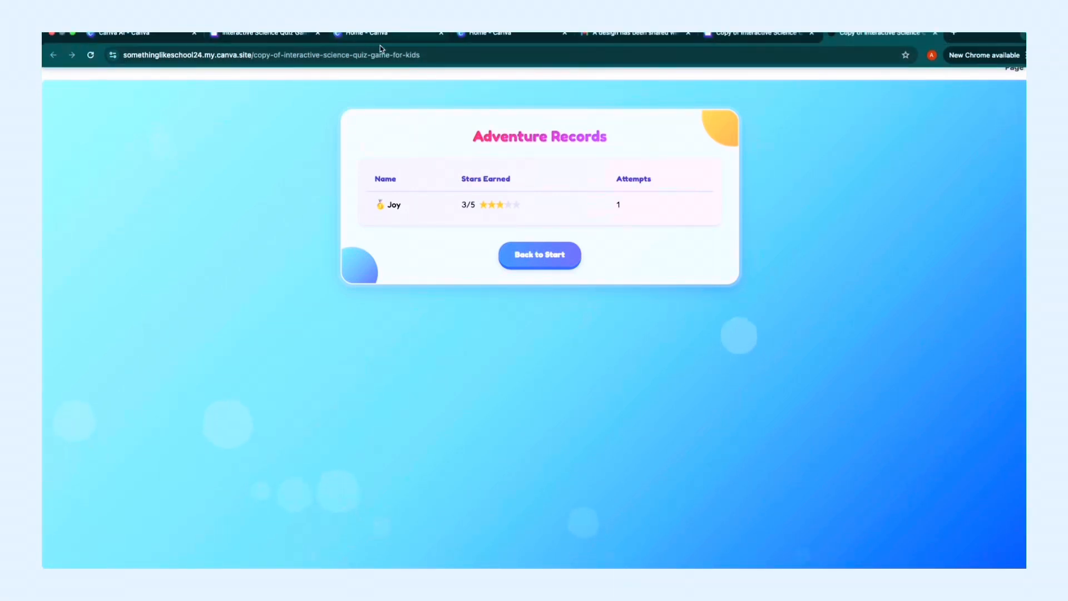
click(400, 54)
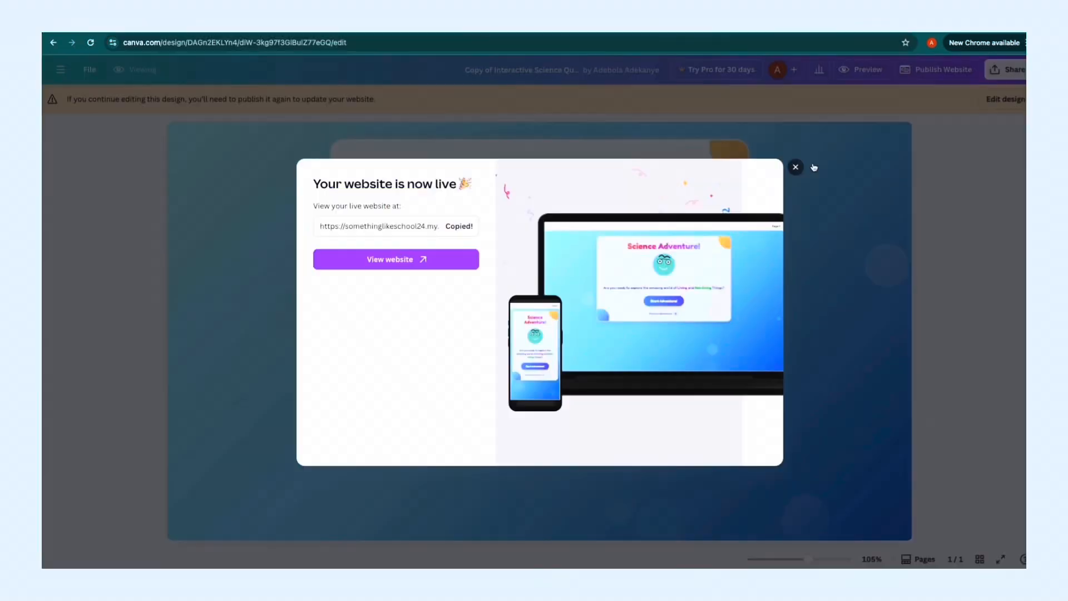
click(796, 168)
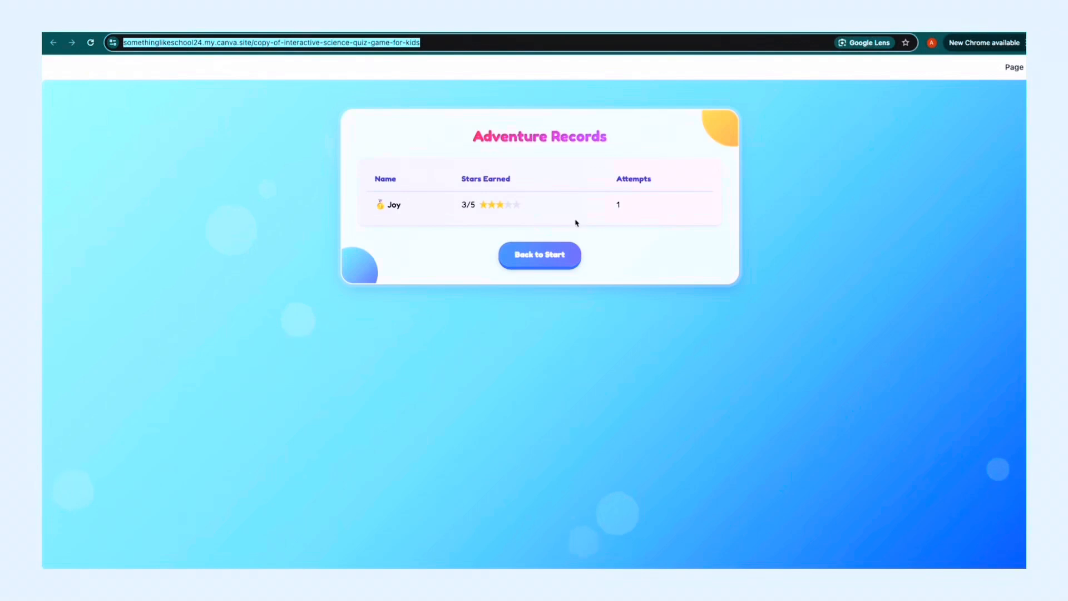
click(538, 258)
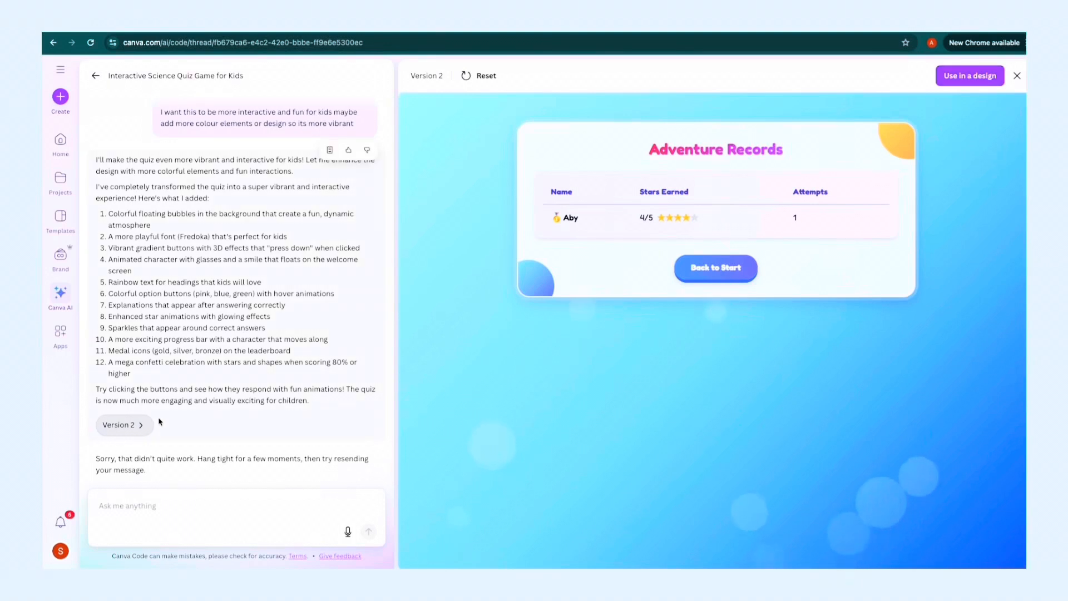
Review the Canva AI chat's earlier requests and the changes listed for version 2 of the quiz.
scroll(201, 326, up, 3)
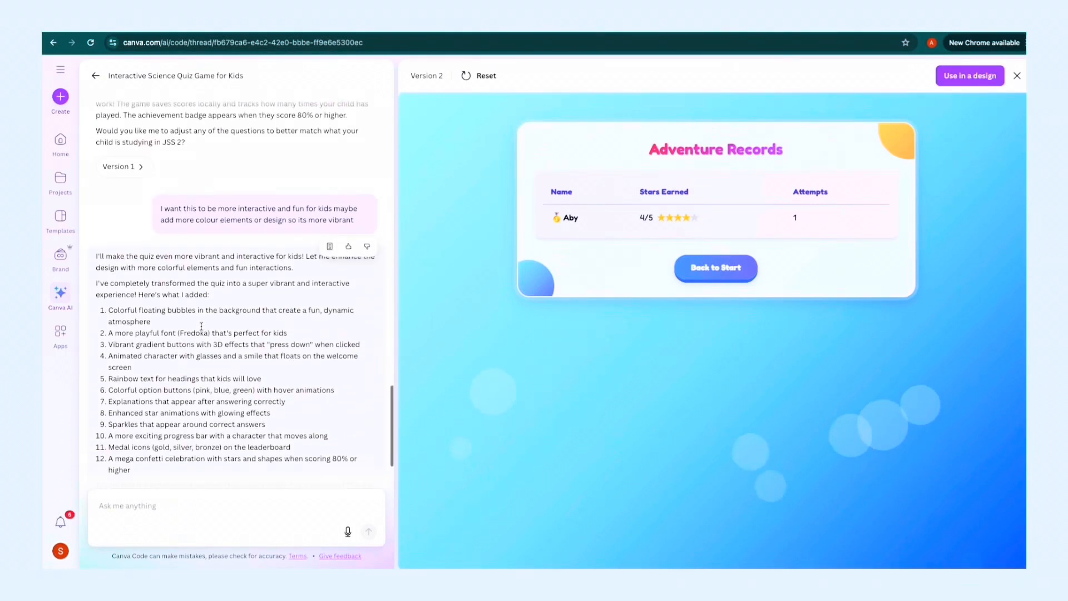
scroll(201, 326, down, 3)
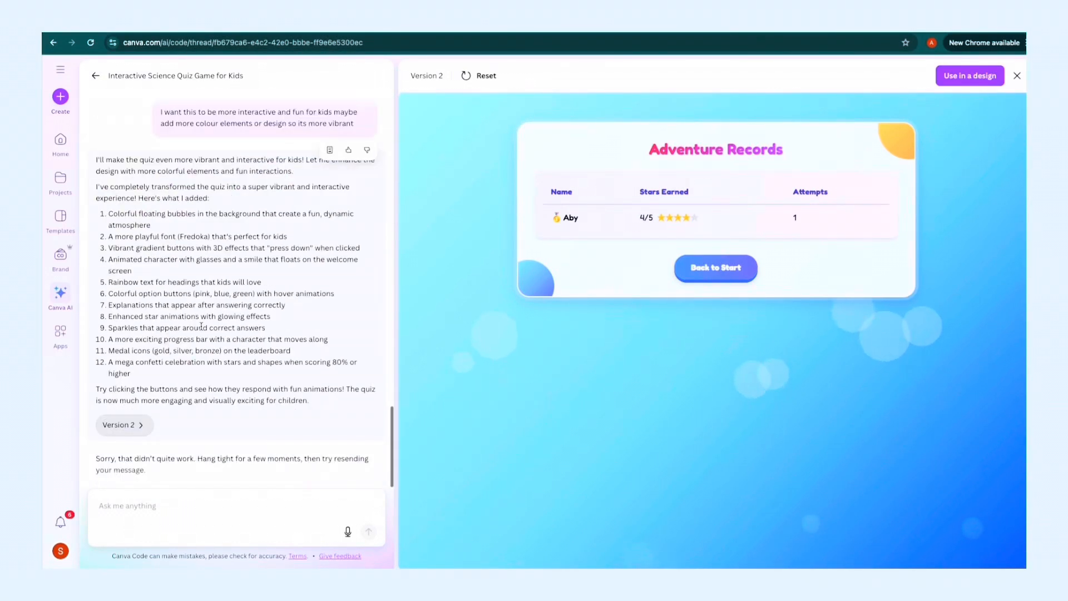
scroll(202, 326, up, 8)
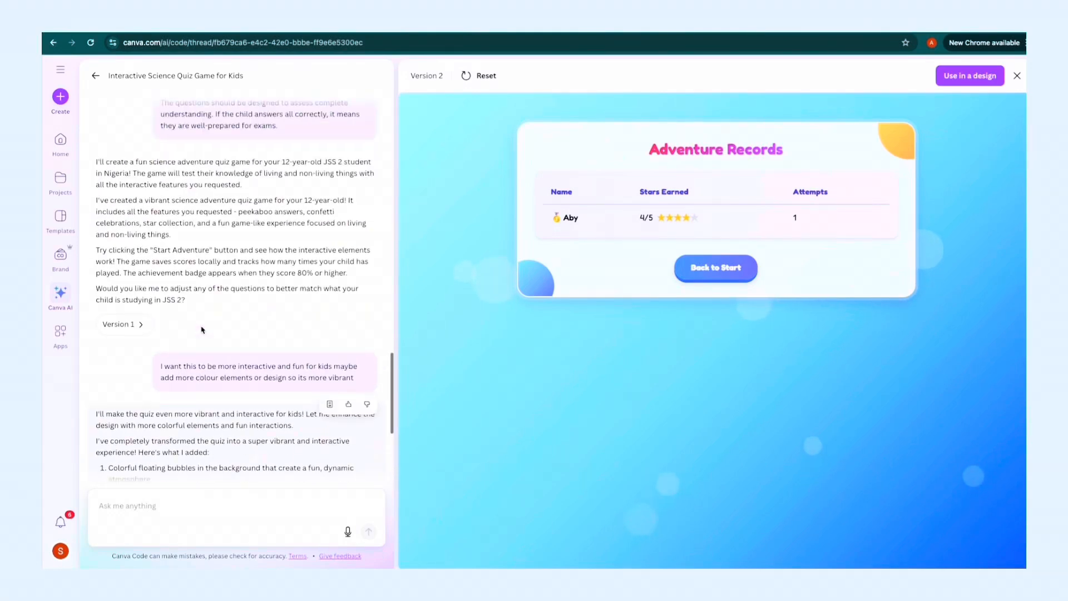
scroll(183, 284, down, 8)
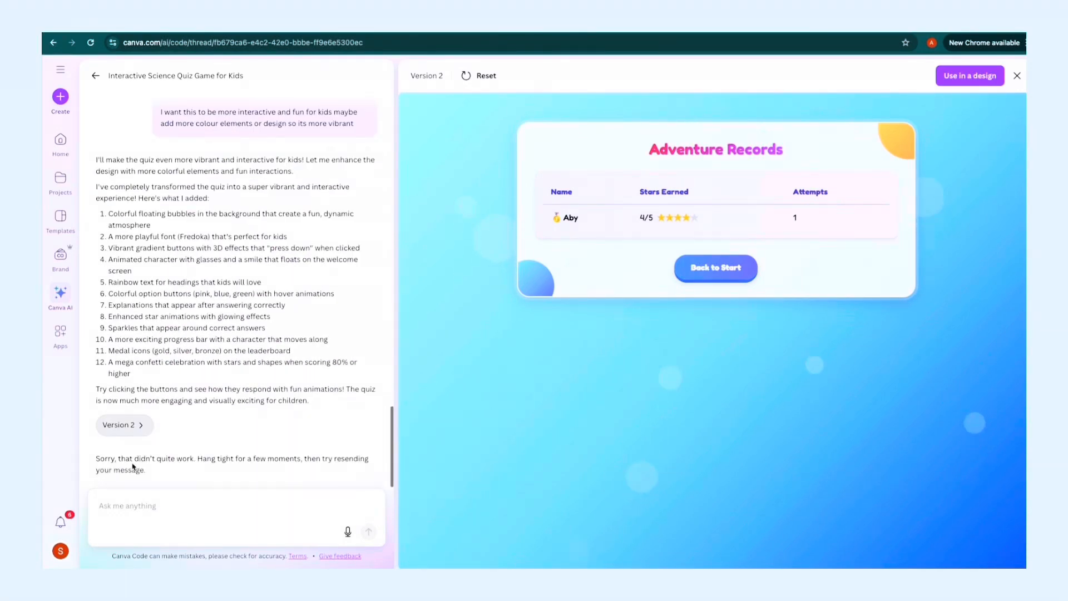
click(146, 507)
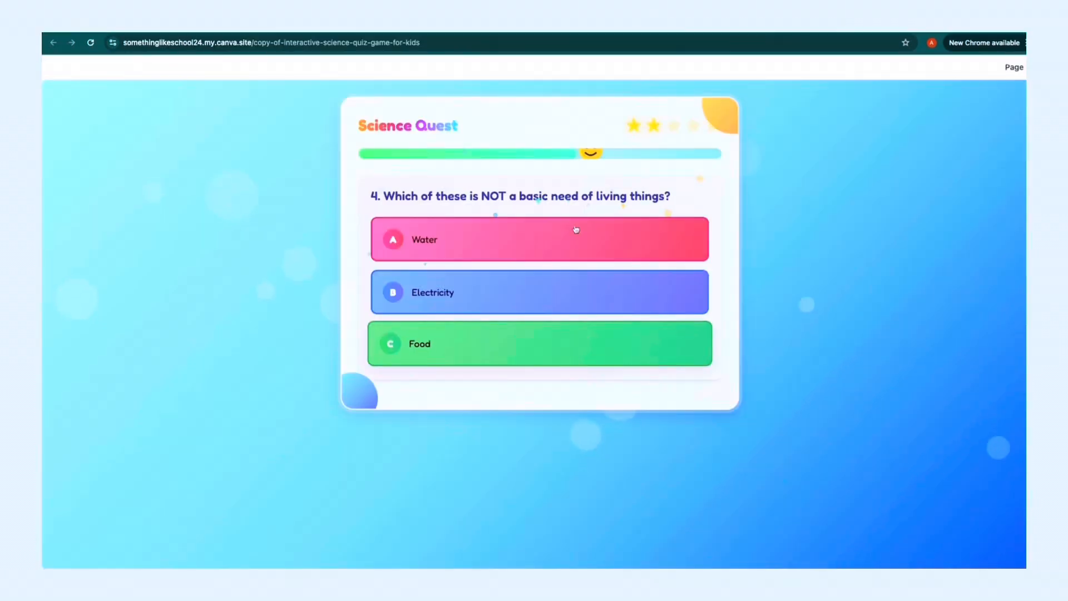
On the live quiz site, answer question 4 with "Electricity" and question 5 with "They can reproduce", saving the result under the player's name.
click(515, 299)
click(423, 485)
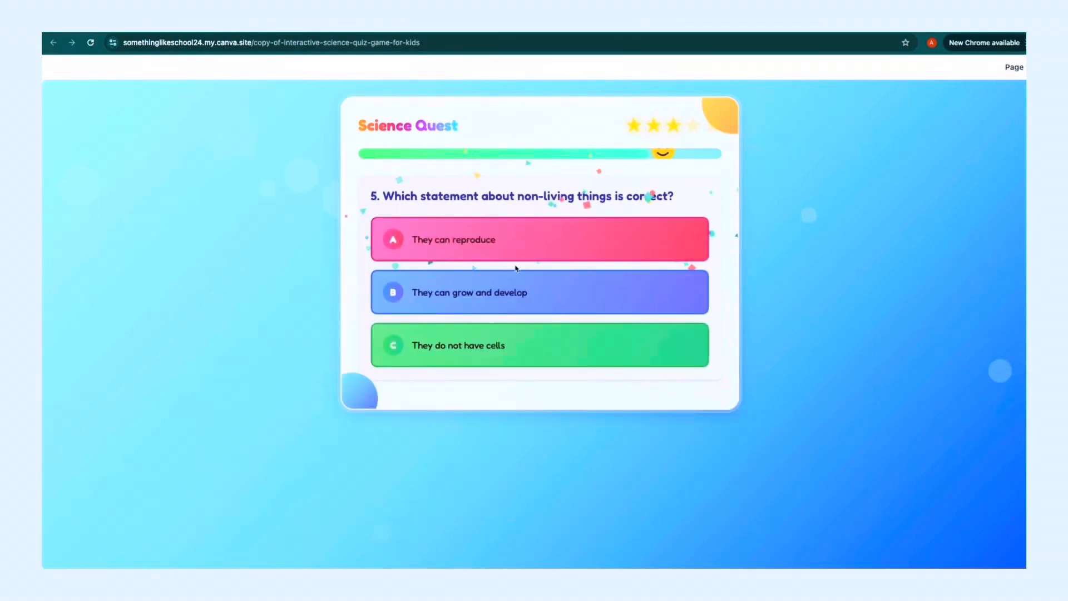
click(534, 228)
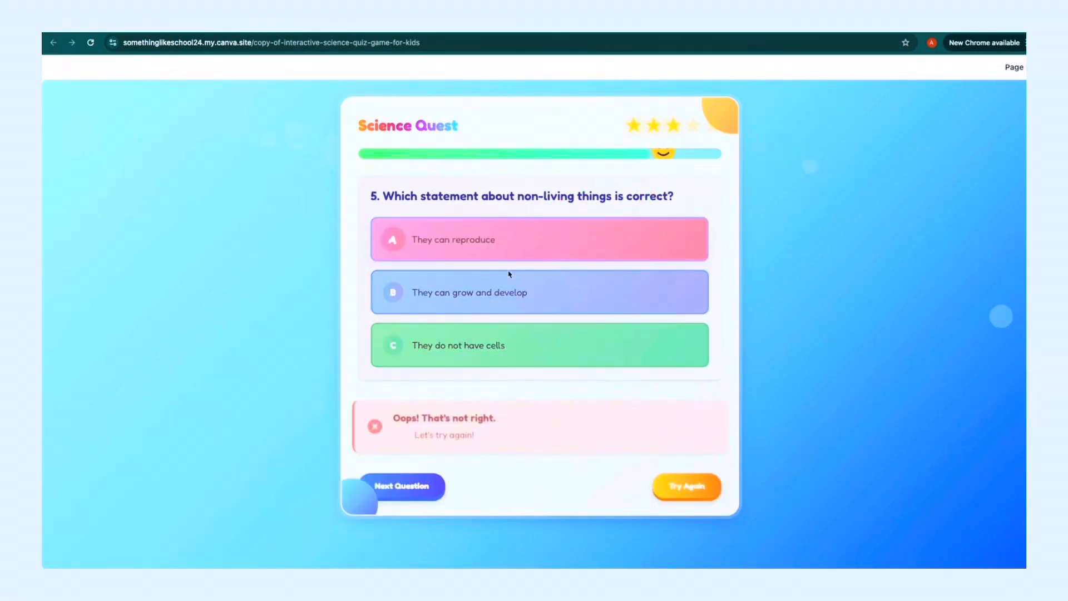
click(437, 479)
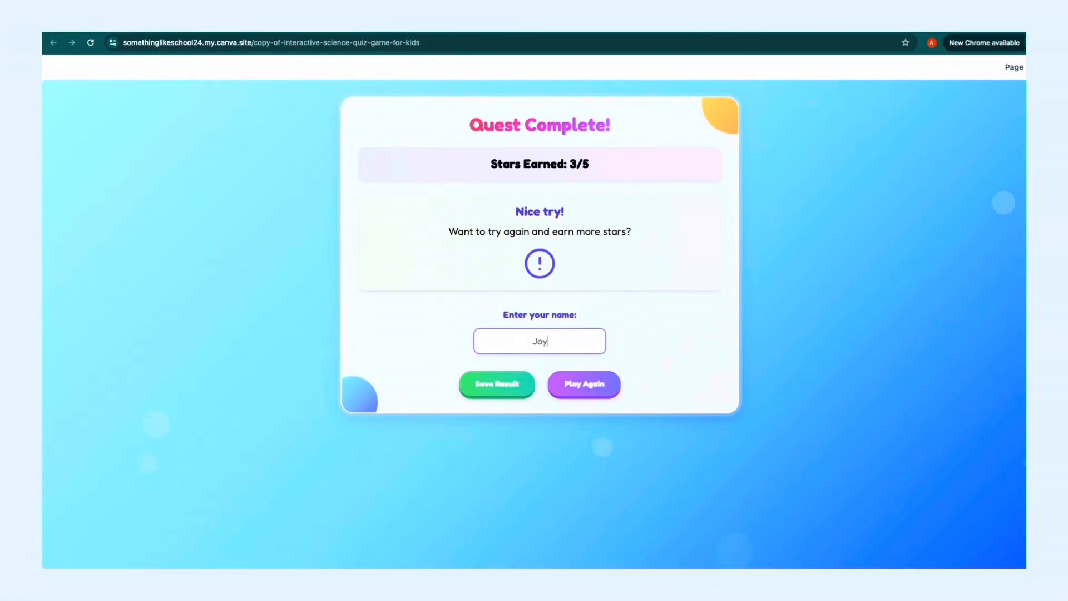
click(505, 391)
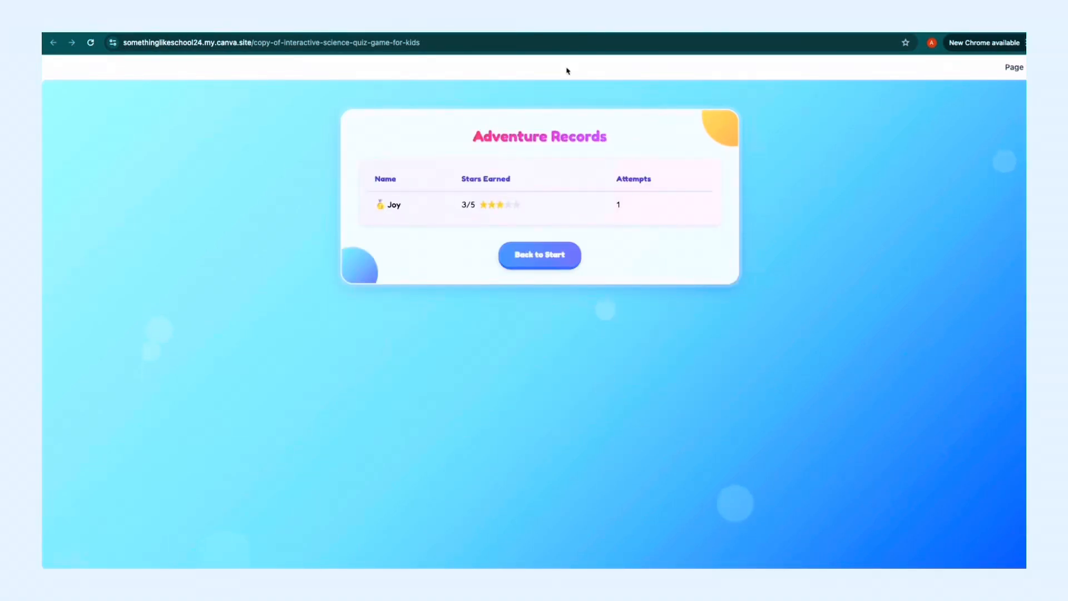